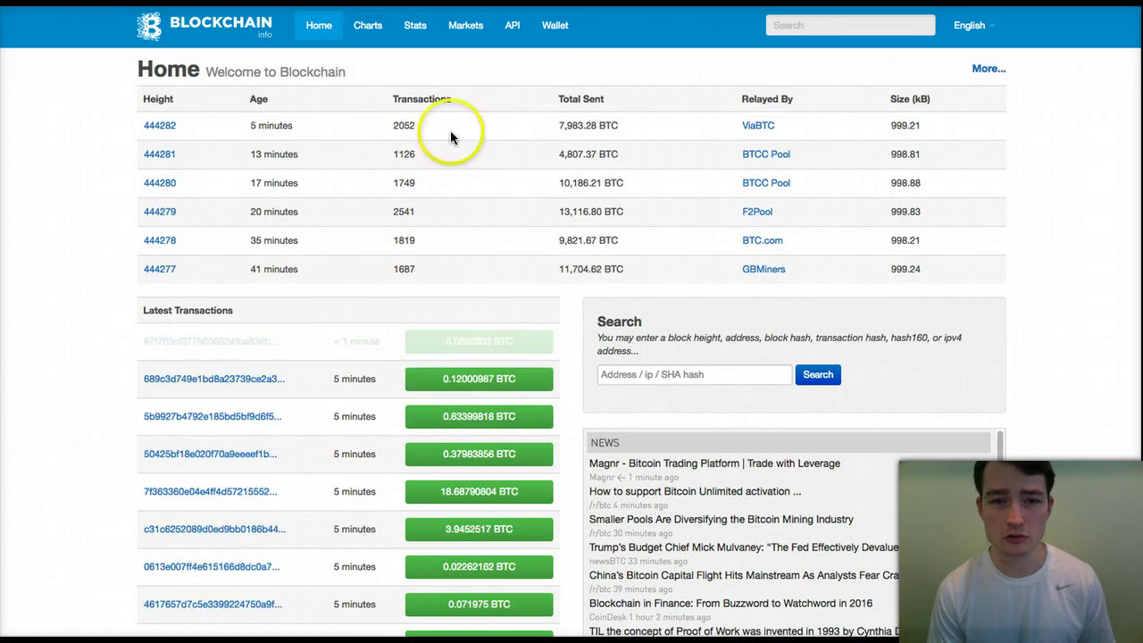
# Open the Create your Wallet sign-up form from the Wallet section and focus the Email field
pyautogui.click(561, 32)
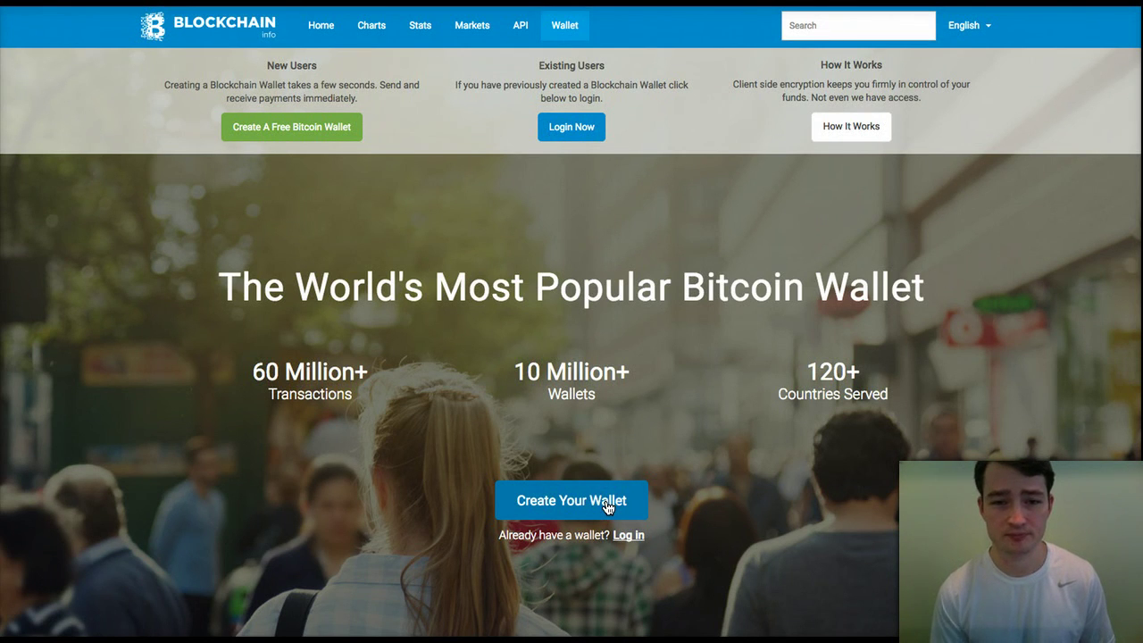
pyautogui.click(607, 507)
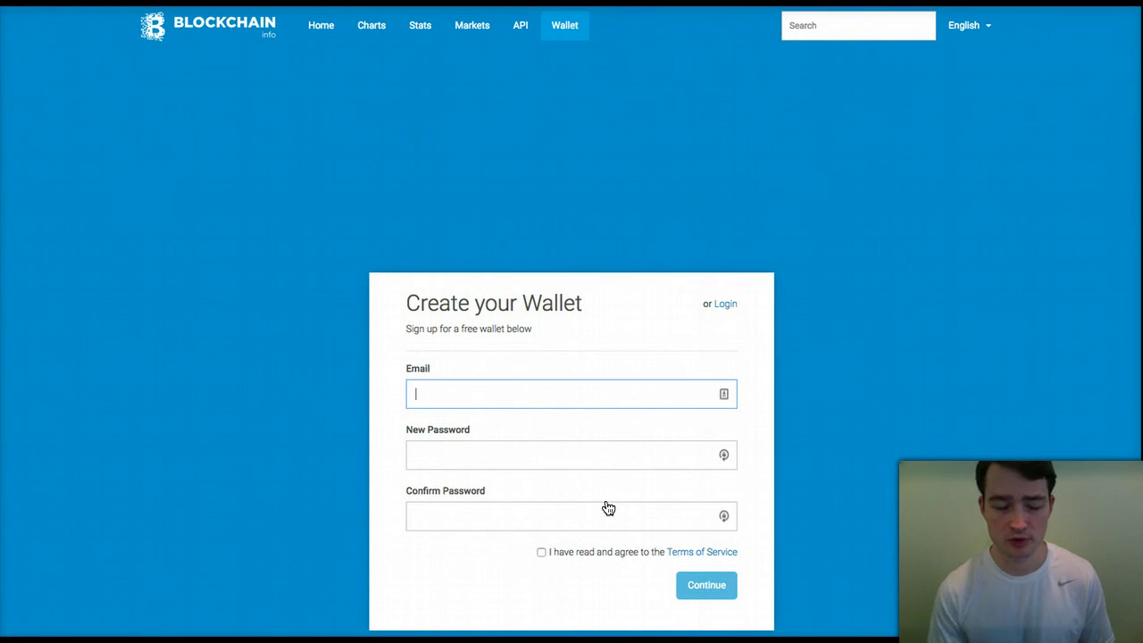
pyautogui.click(487, 393)
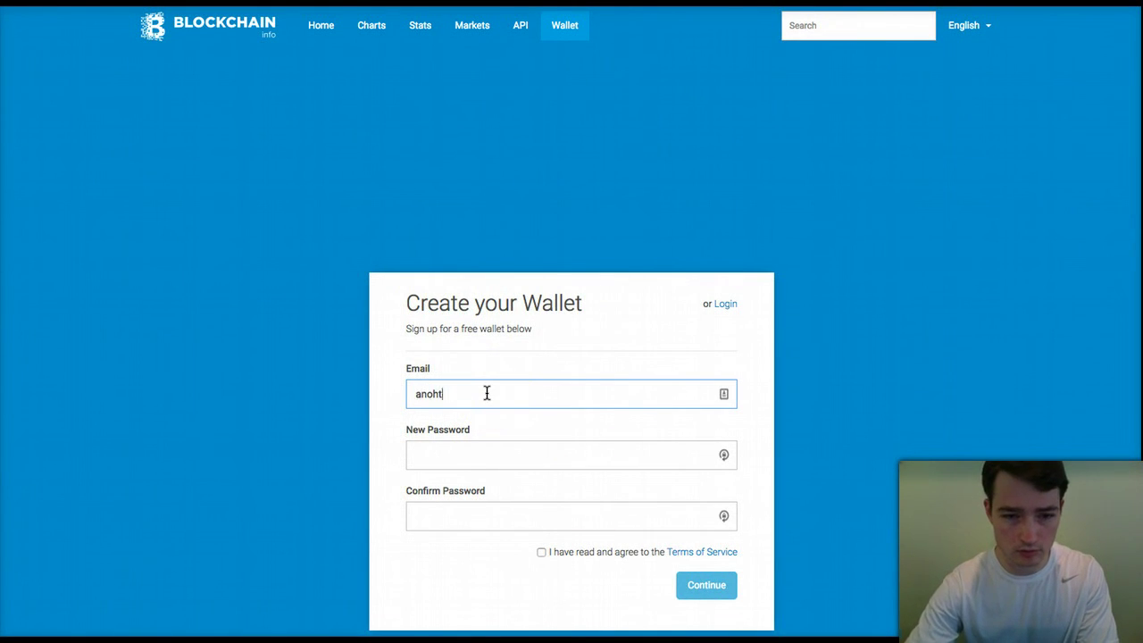
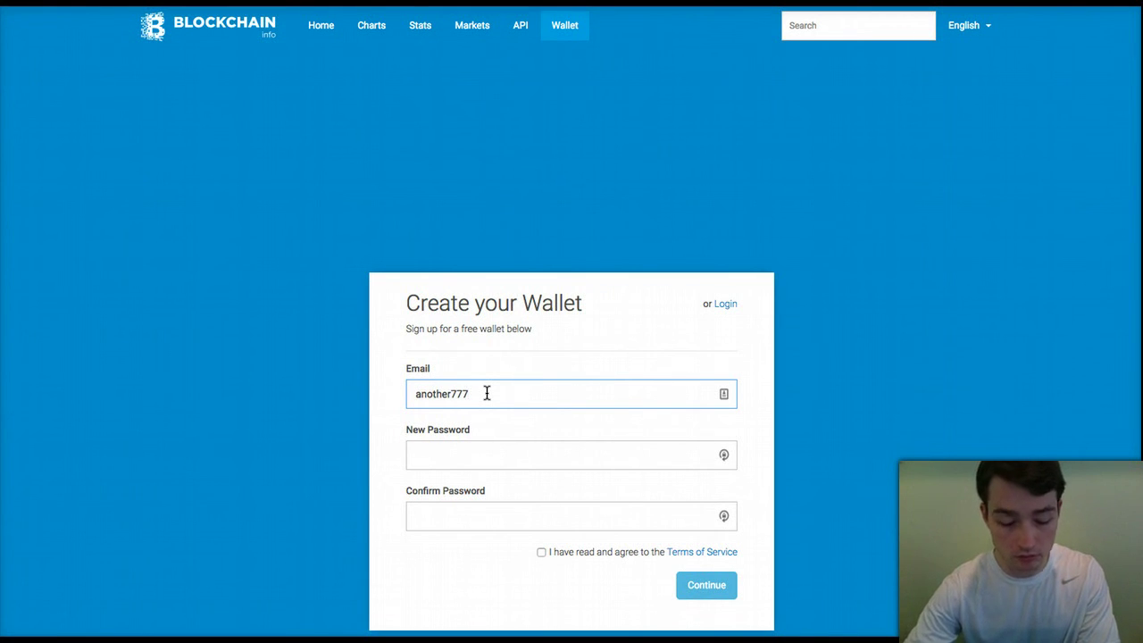
# Enter the e-mail address in the Email field, fixing the mistyped letters
pyautogui.click(488, 394)
pyautogui.click(450, 395)
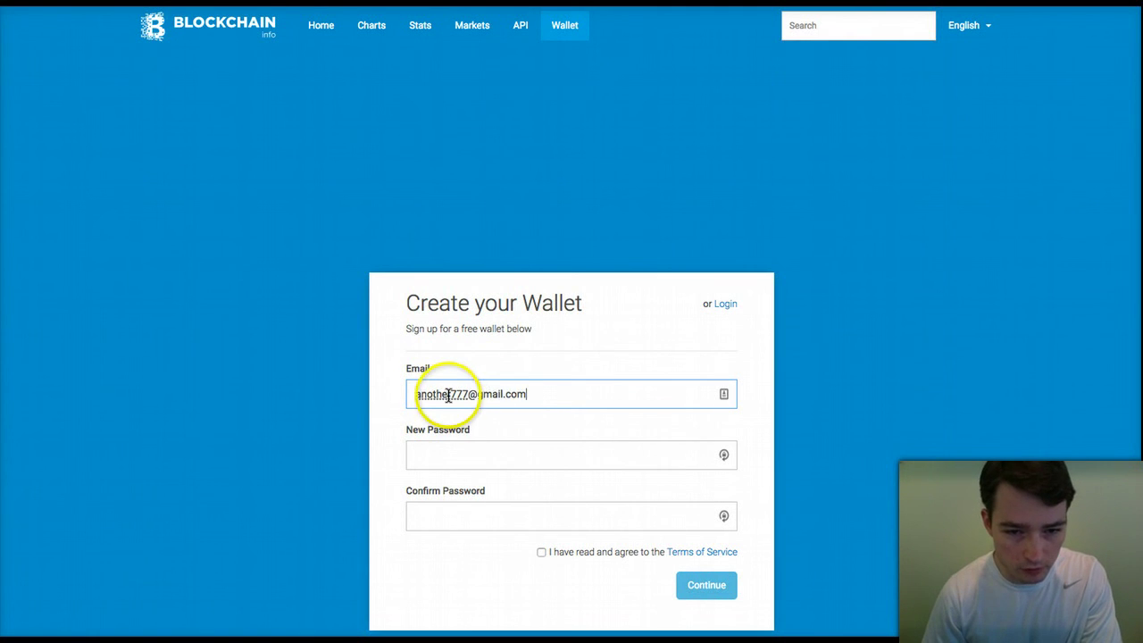
pyautogui.write('go')
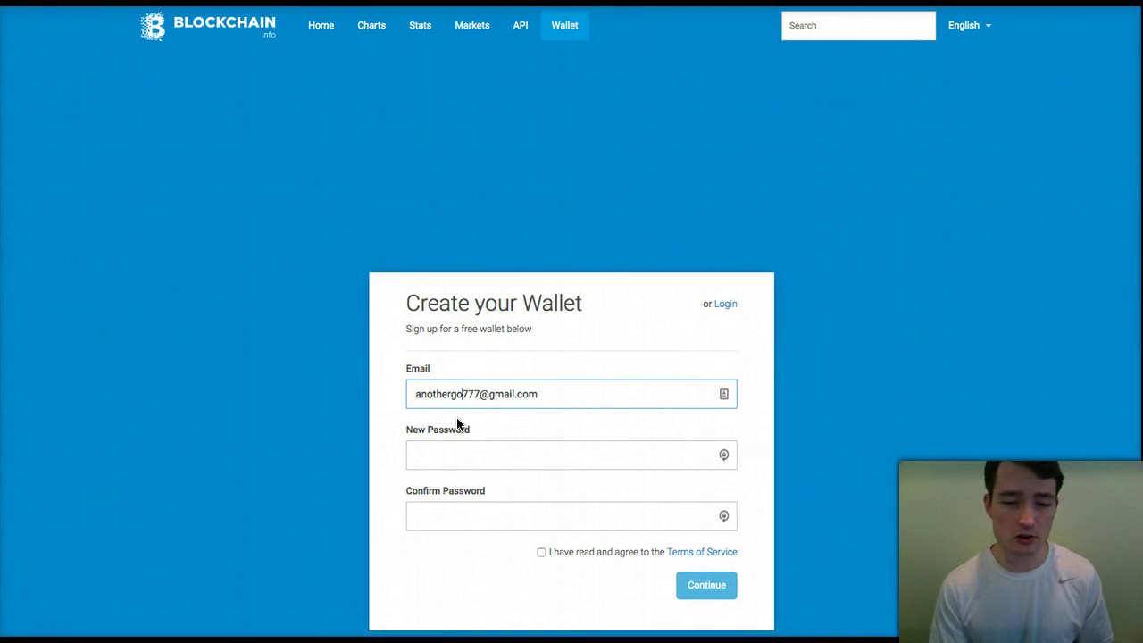
pyautogui.click(461, 395)
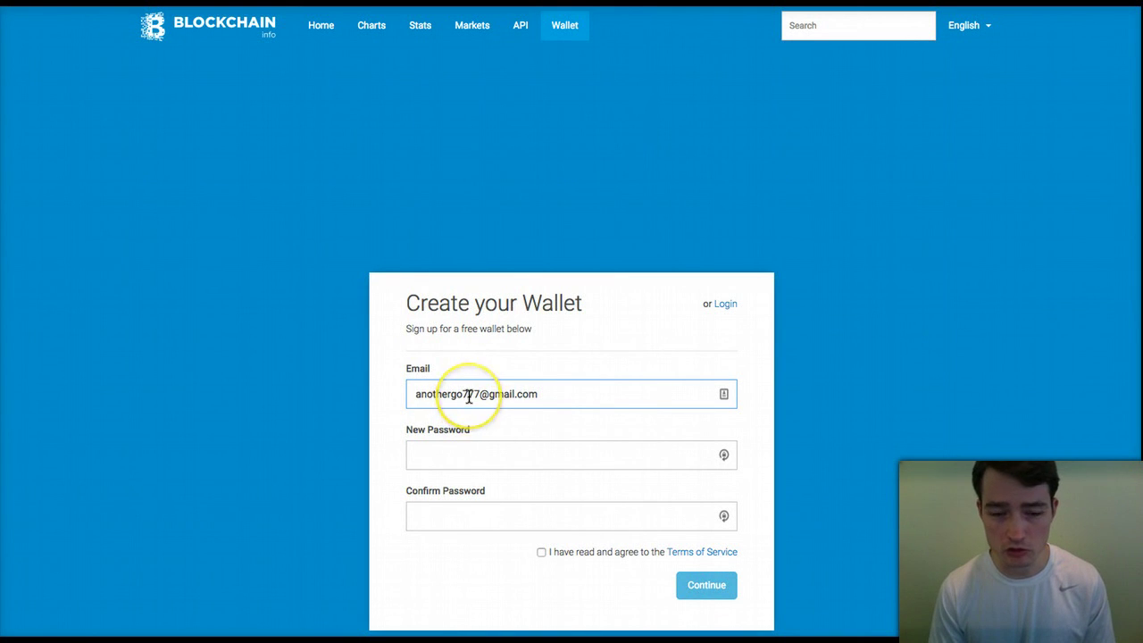
# Enter and confirm the wallet password, accept the Terms of Service, and submit the sign-up
pyautogui.click(466, 454)
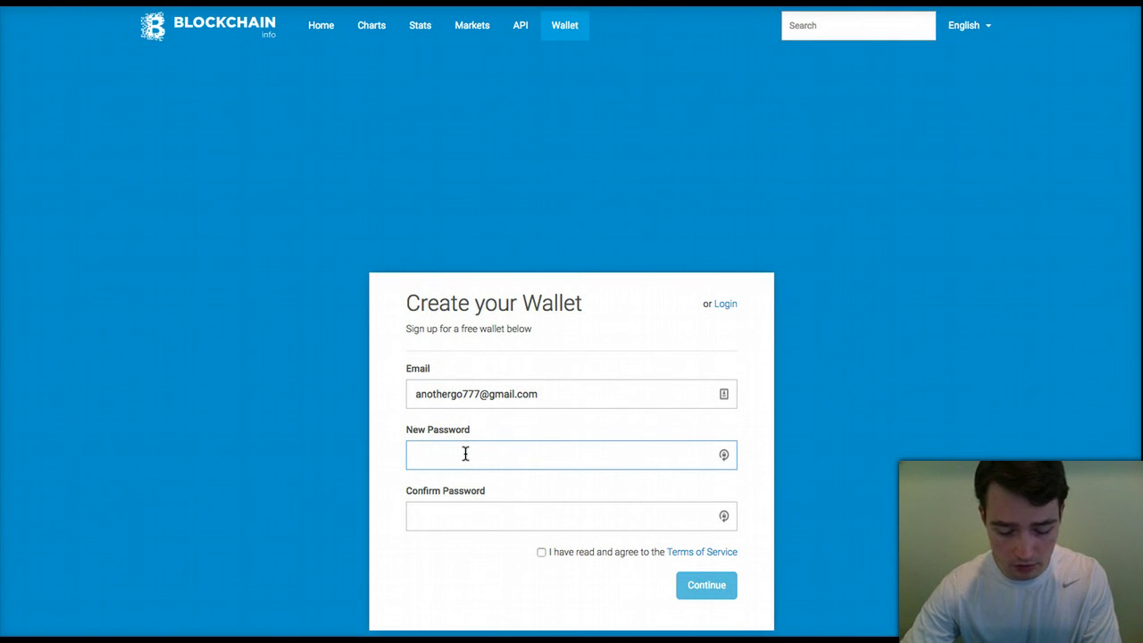
pyautogui.write('•••••••••••••')
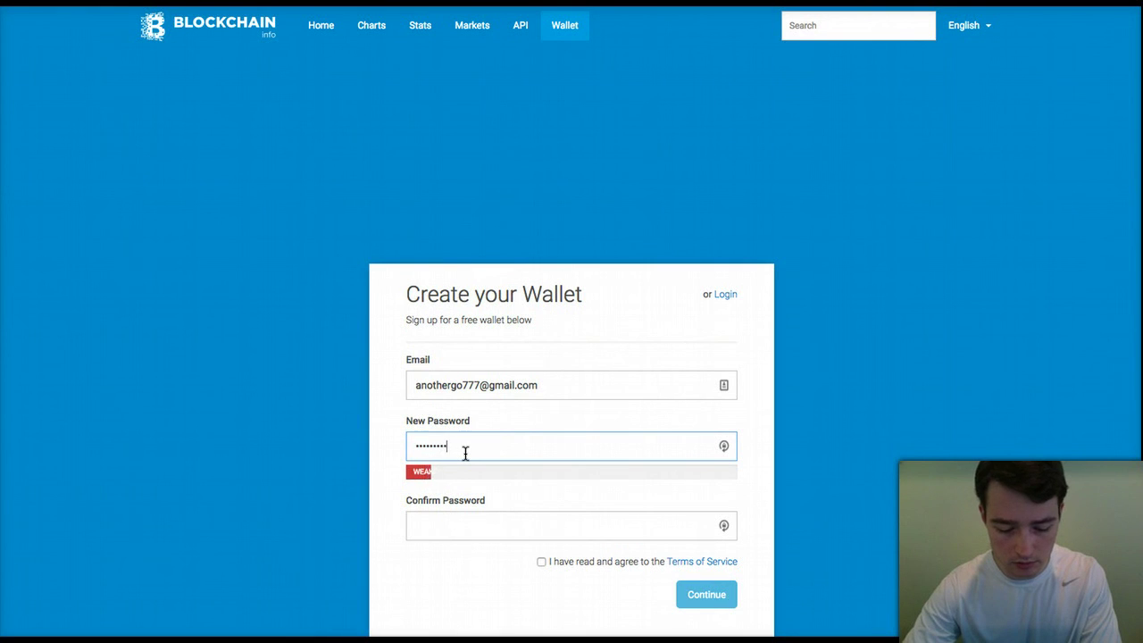
pyautogui.press('Tab')
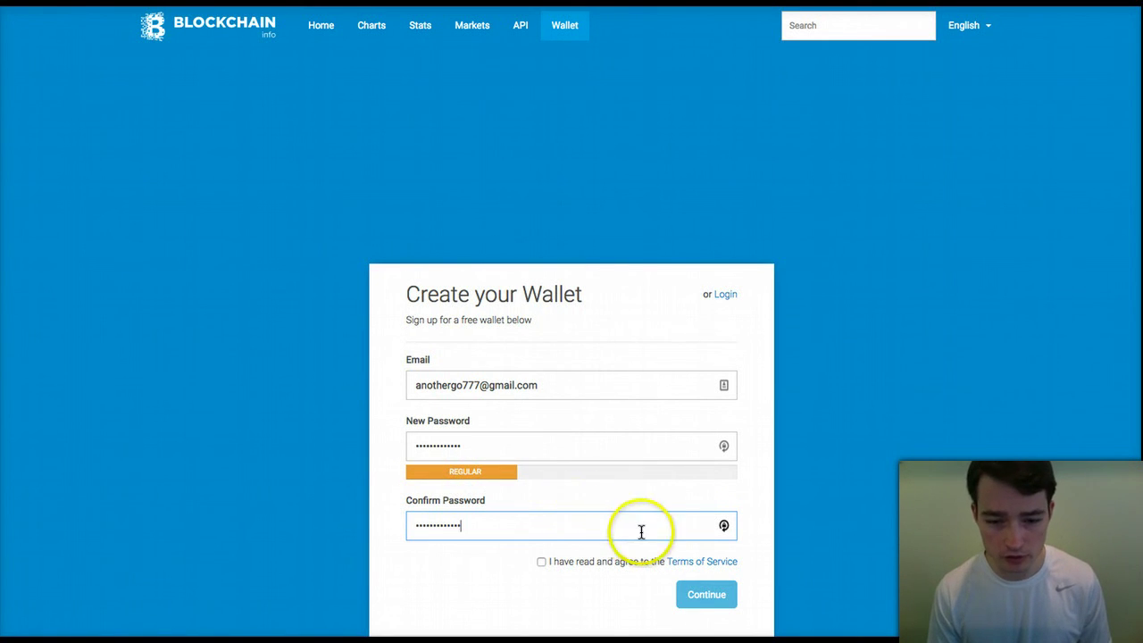
pyautogui.click(542, 561)
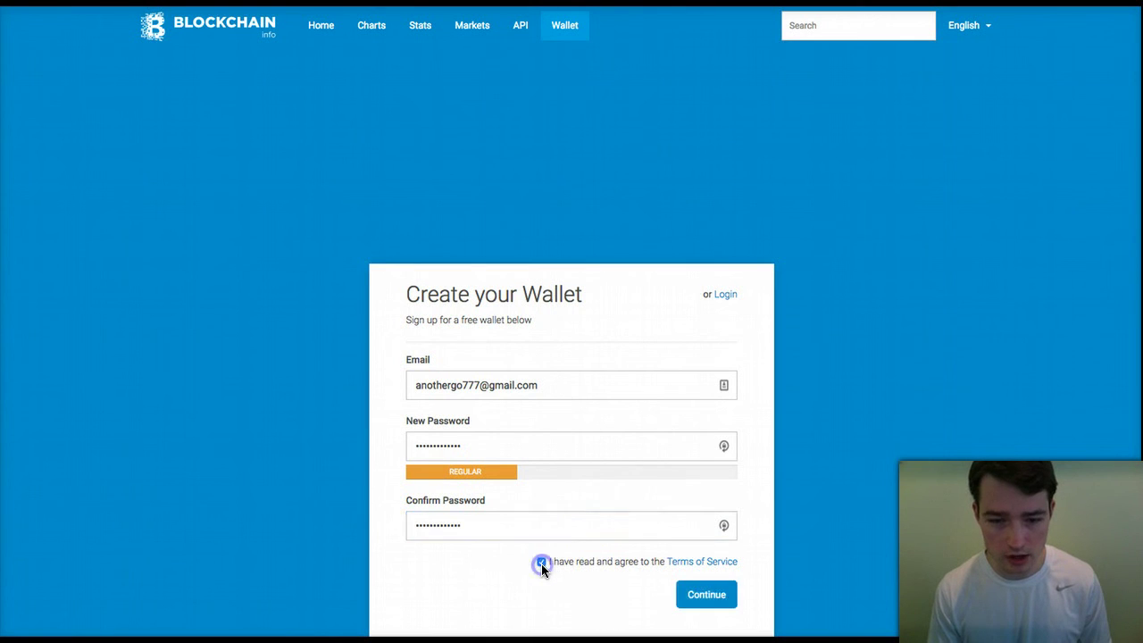
pyautogui.click(705, 594)
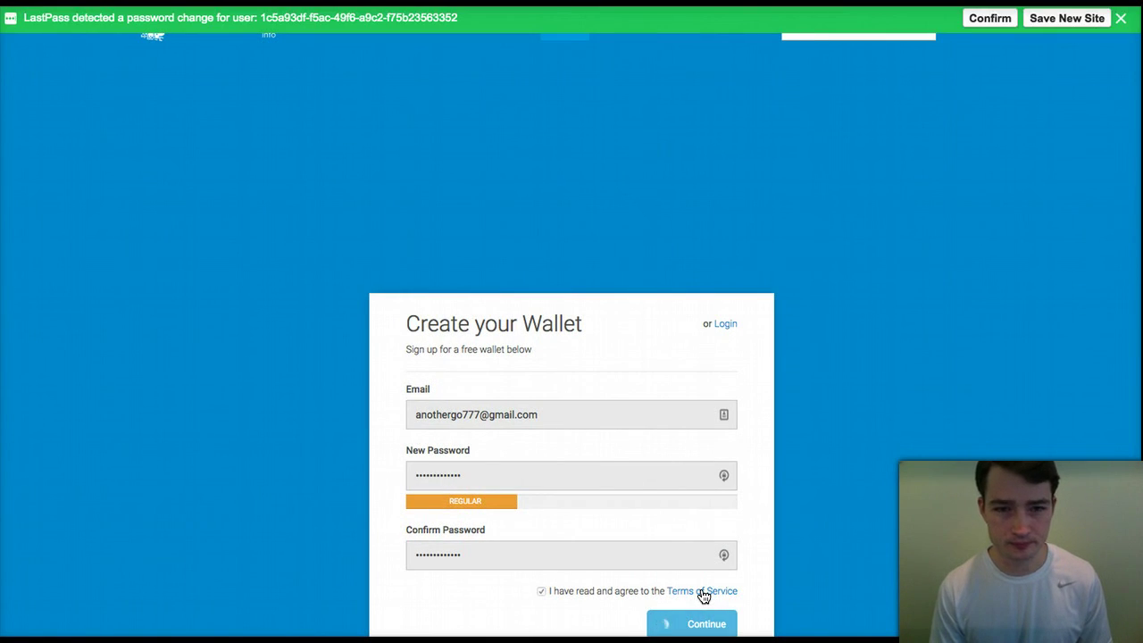
# Dismiss the LastPass bar and Welcome message, then bring up the Receive dialog's bitcoin address
pyautogui.click(1122, 19)
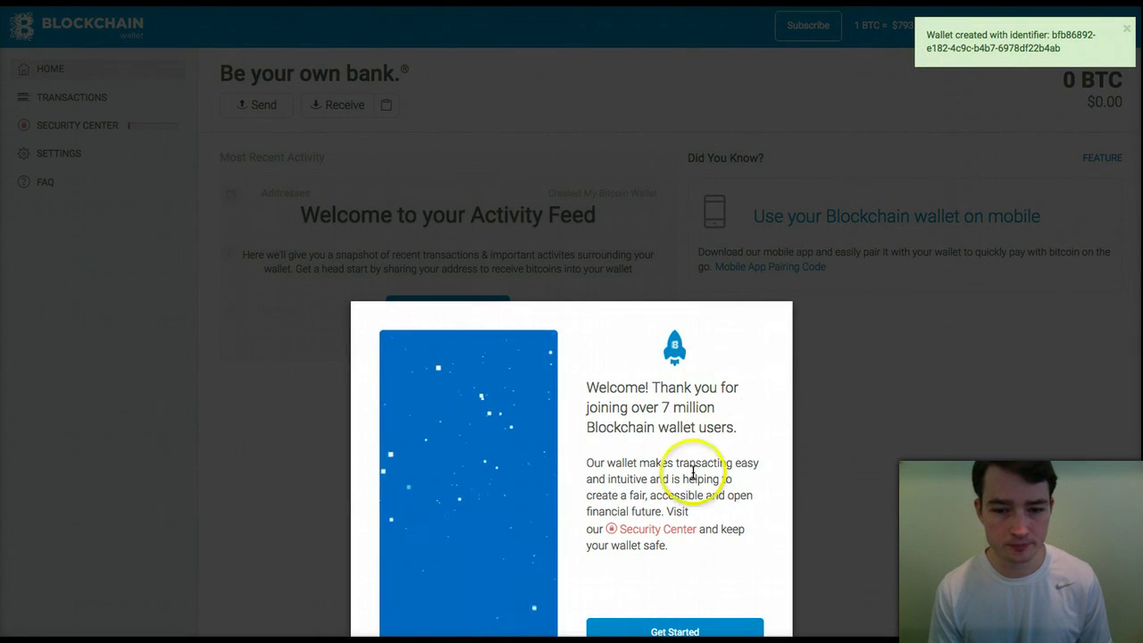
pyautogui.click(676, 626)
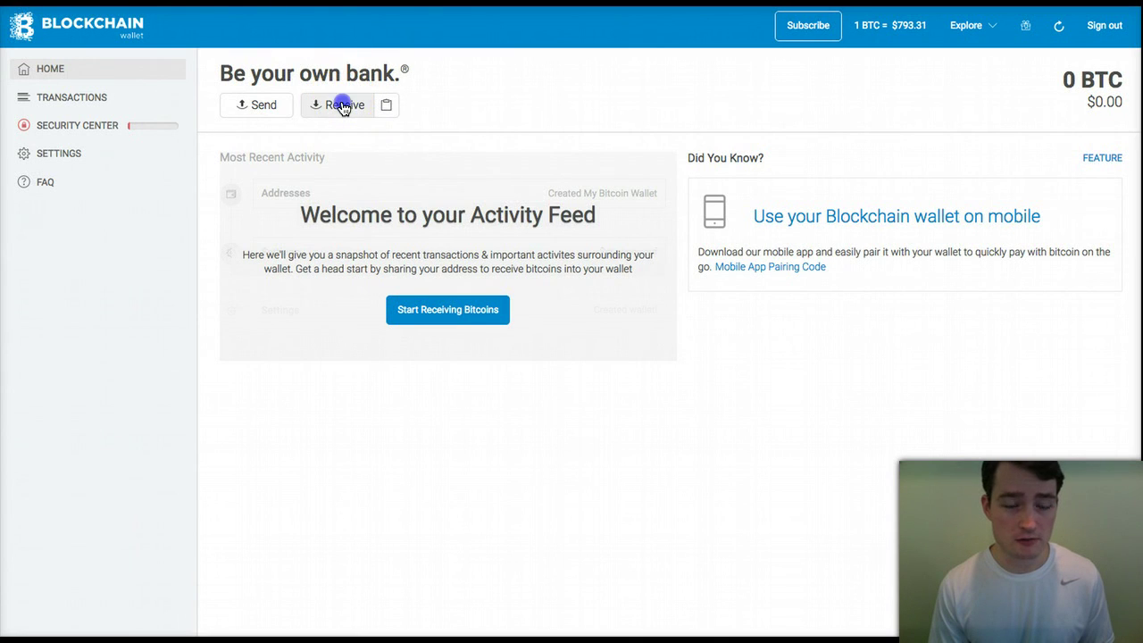
pyautogui.click(342, 106)
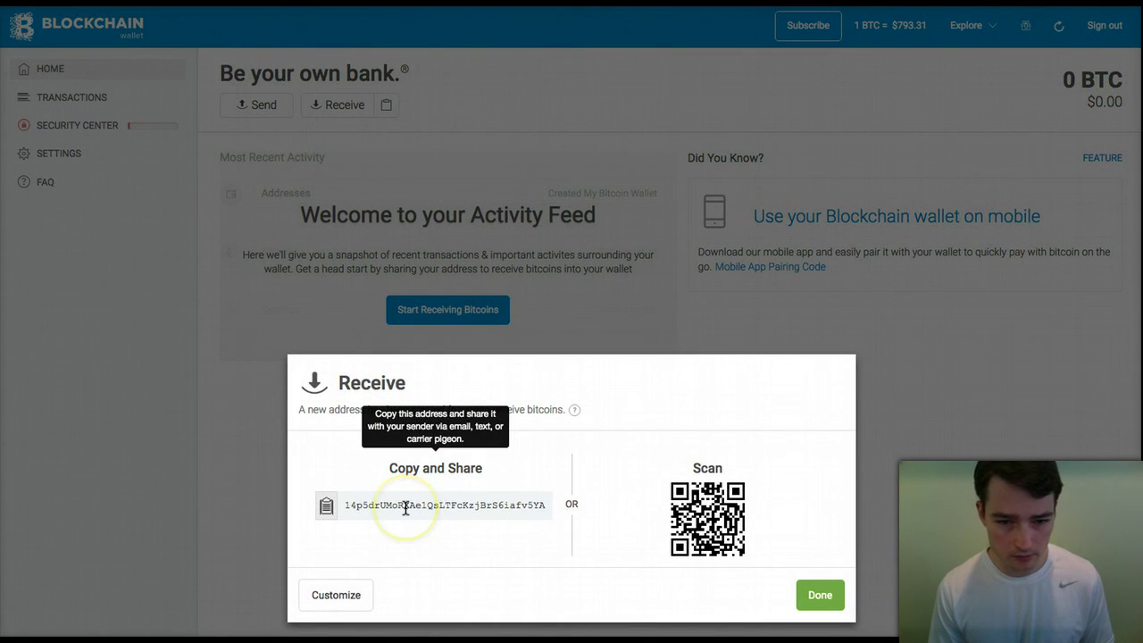
pyautogui.click(406, 508)
pyautogui.click(481, 499)
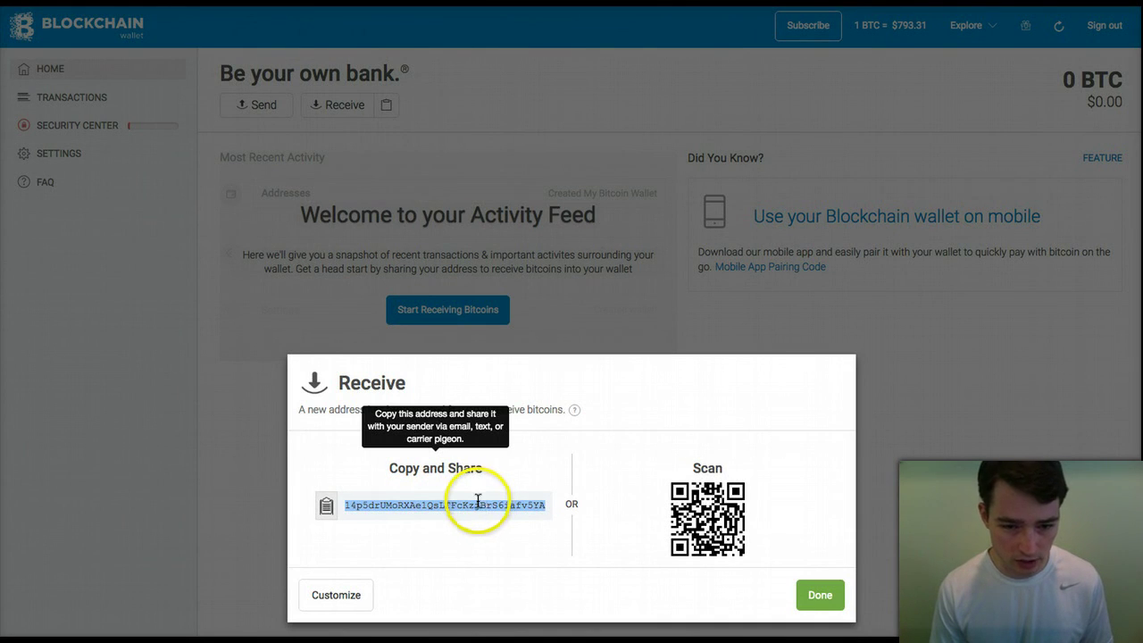
pyautogui.click(483, 533)
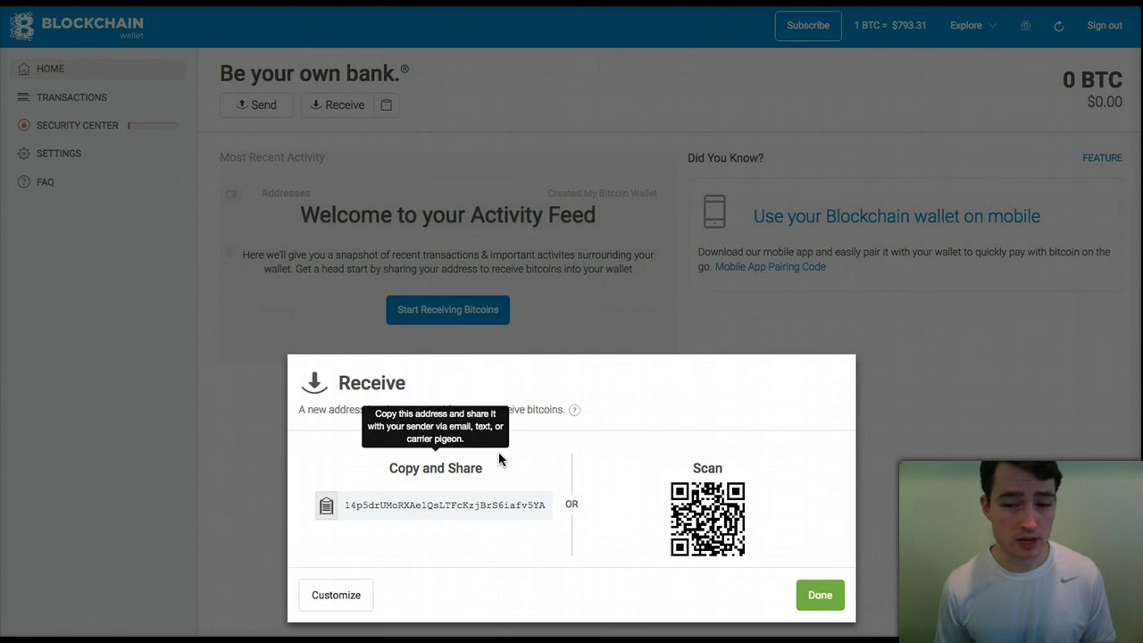
pyautogui.click(483, 502)
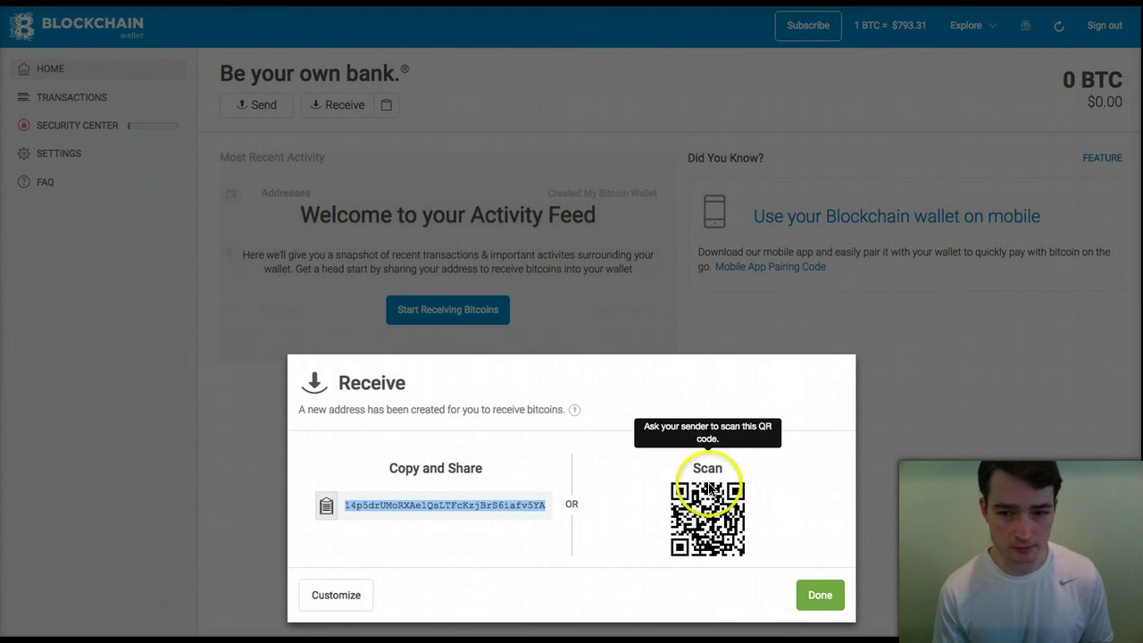
pyautogui.click(818, 595)
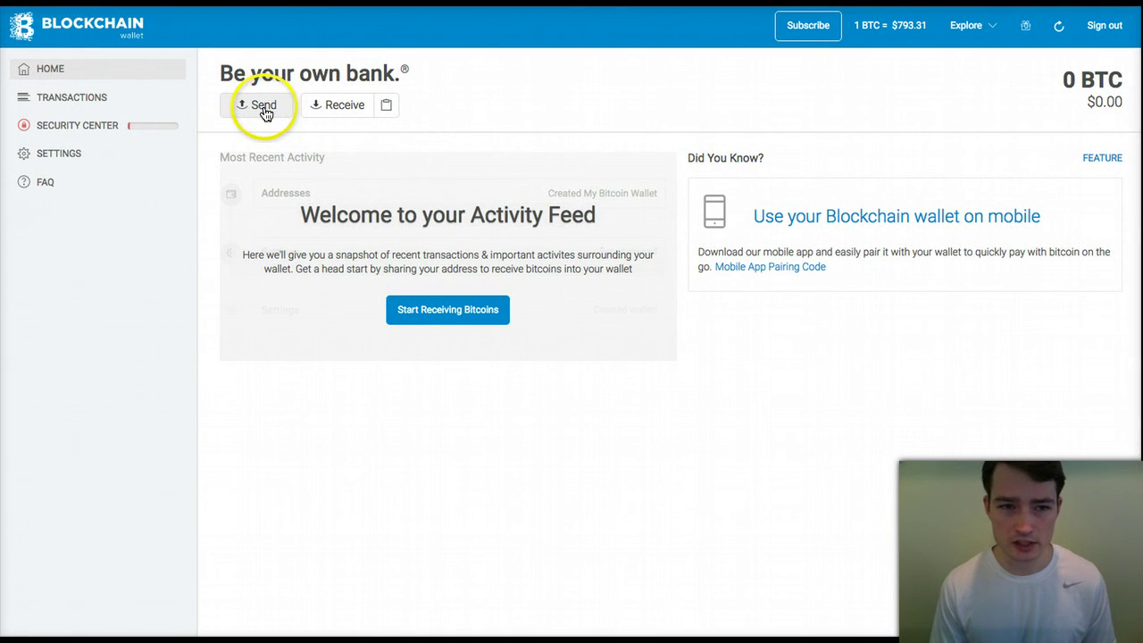
pyautogui.click(264, 106)
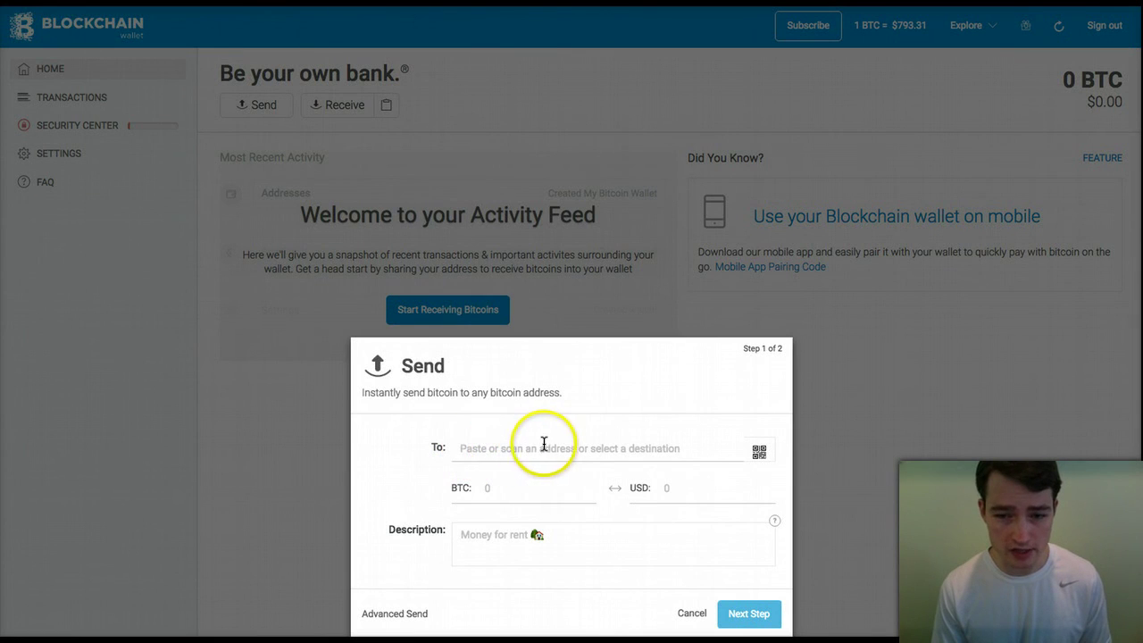
# Try filling the Send form with a recipient and an amount of 10 USD
pyautogui.click(587, 449)
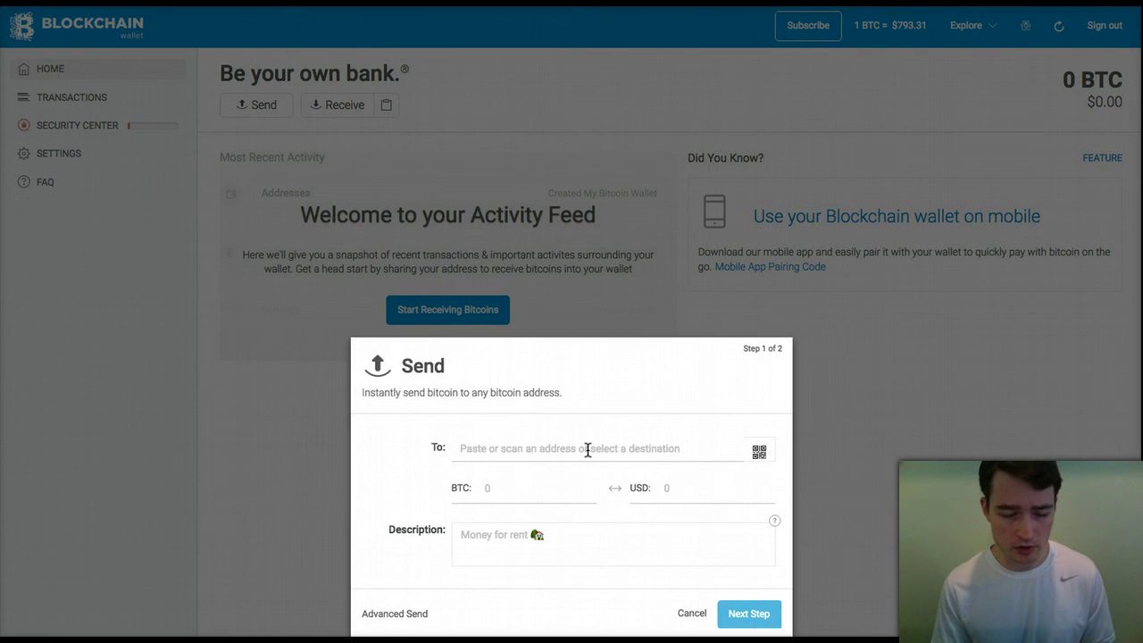
pyautogui.click(497, 487)
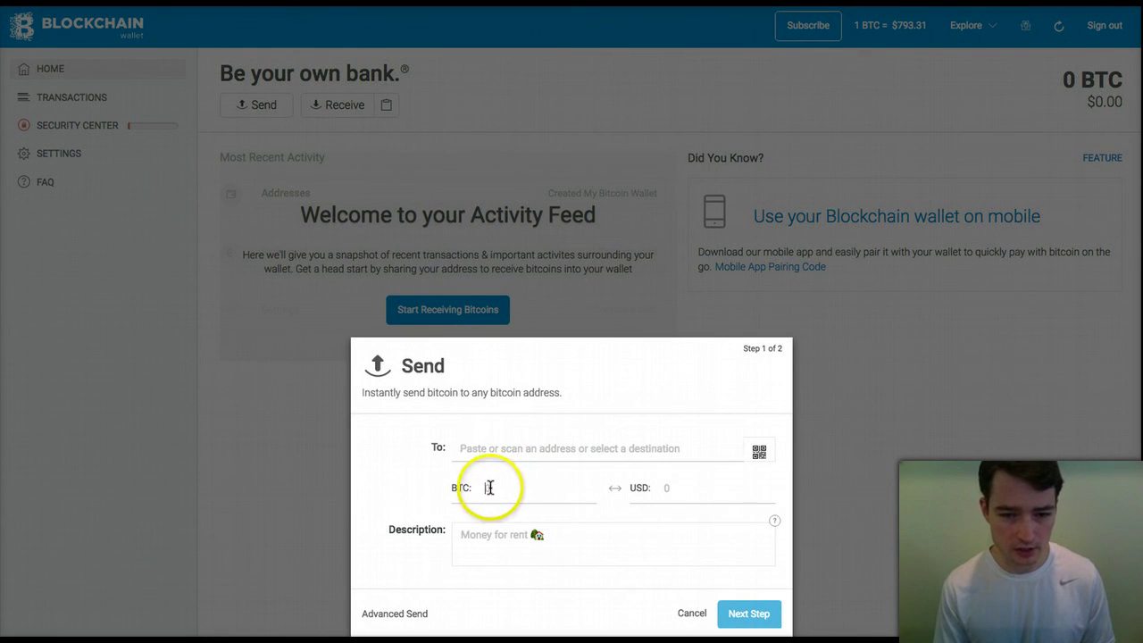
pyautogui.click(669, 489)
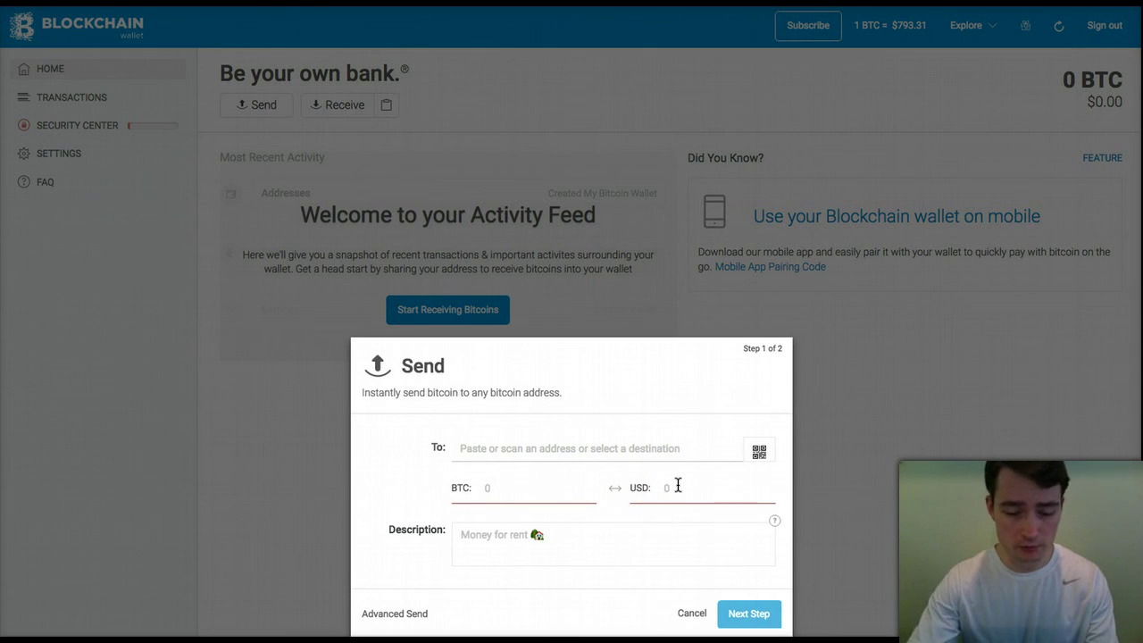
pyautogui.write('10')
pyautogui.click(678, 485)
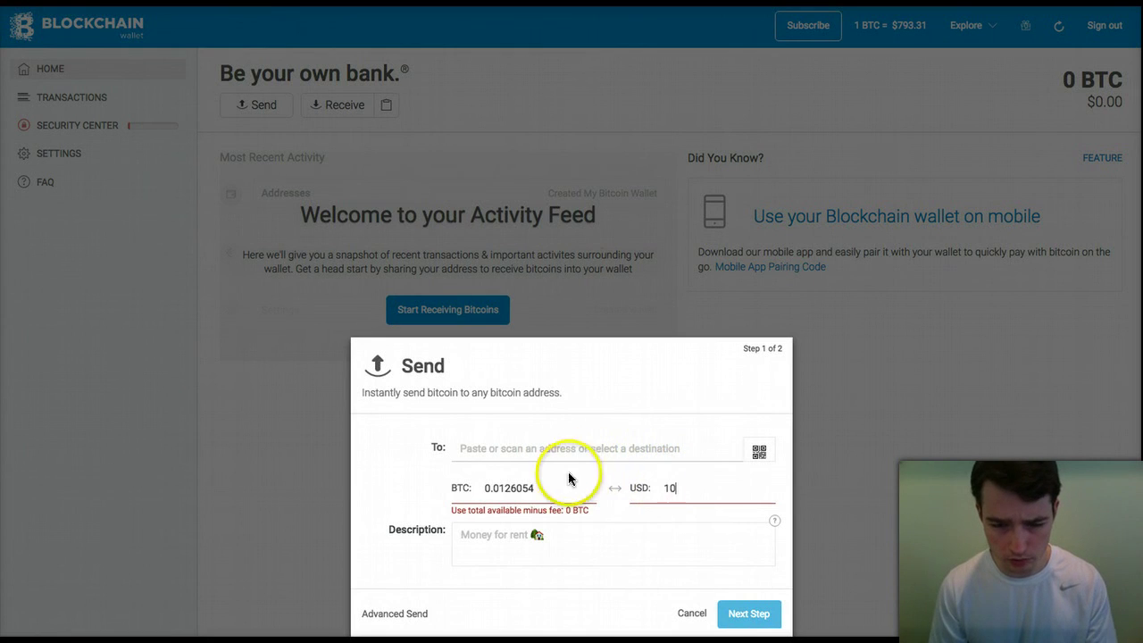
pyautogui.click(515, 487)
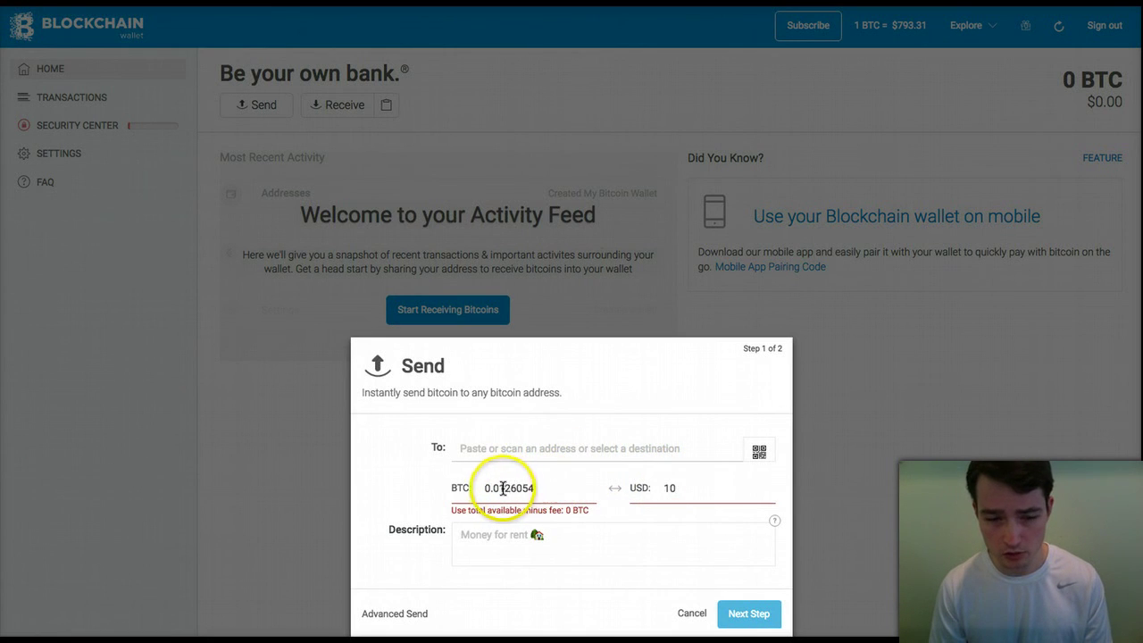
# Change the USD amount to 200, then cancel the payment without sending
pyautogui.click(677, 485)
pyautogui.press('BackSpace')
pyautogui.press('BackSpace')
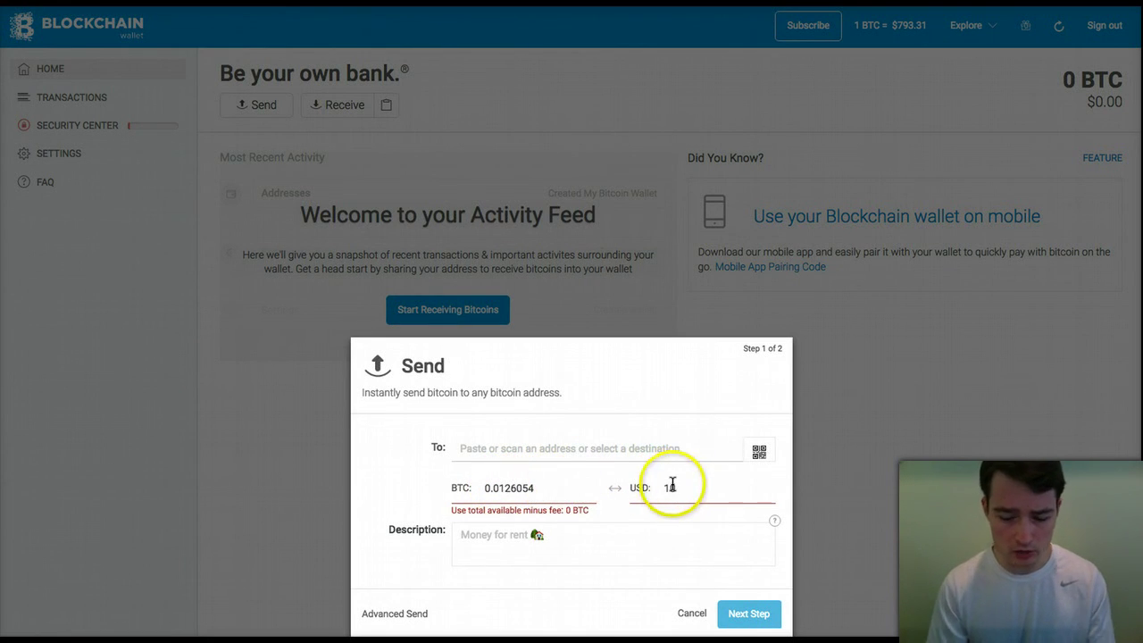
pyautogui.write('200')
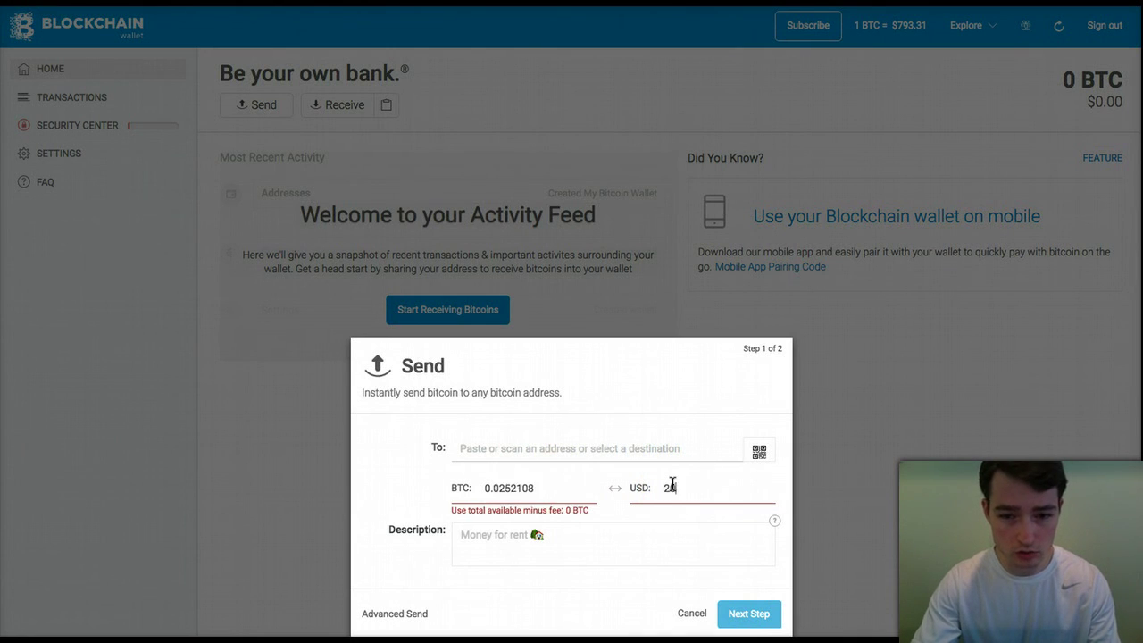
pyautogui.click(502, 492)
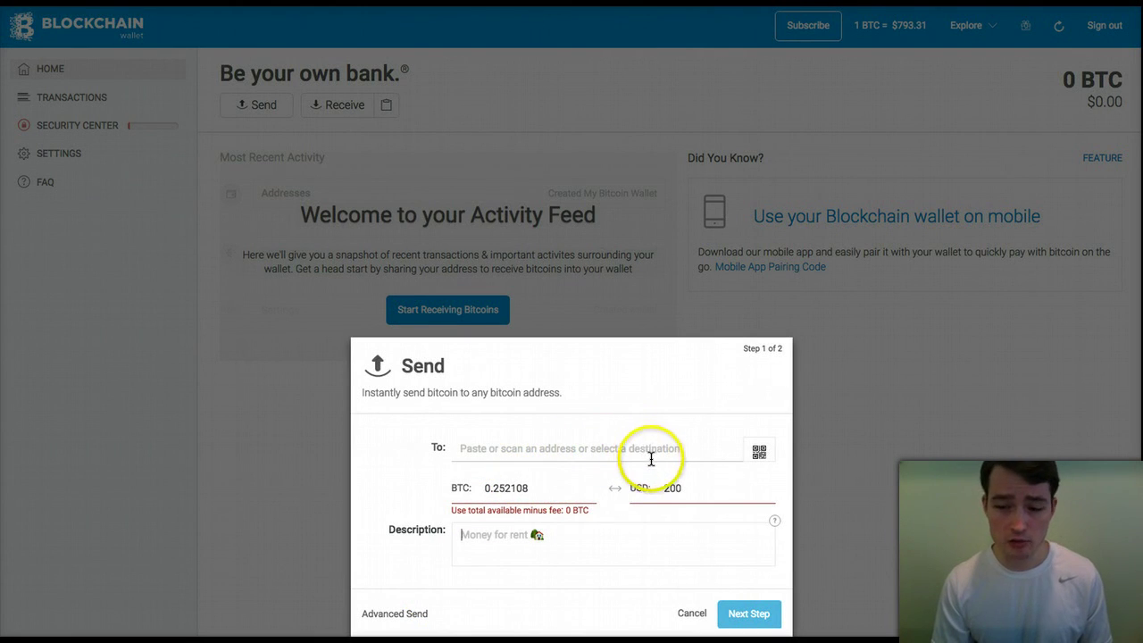
pyautogui.click(692, 615)
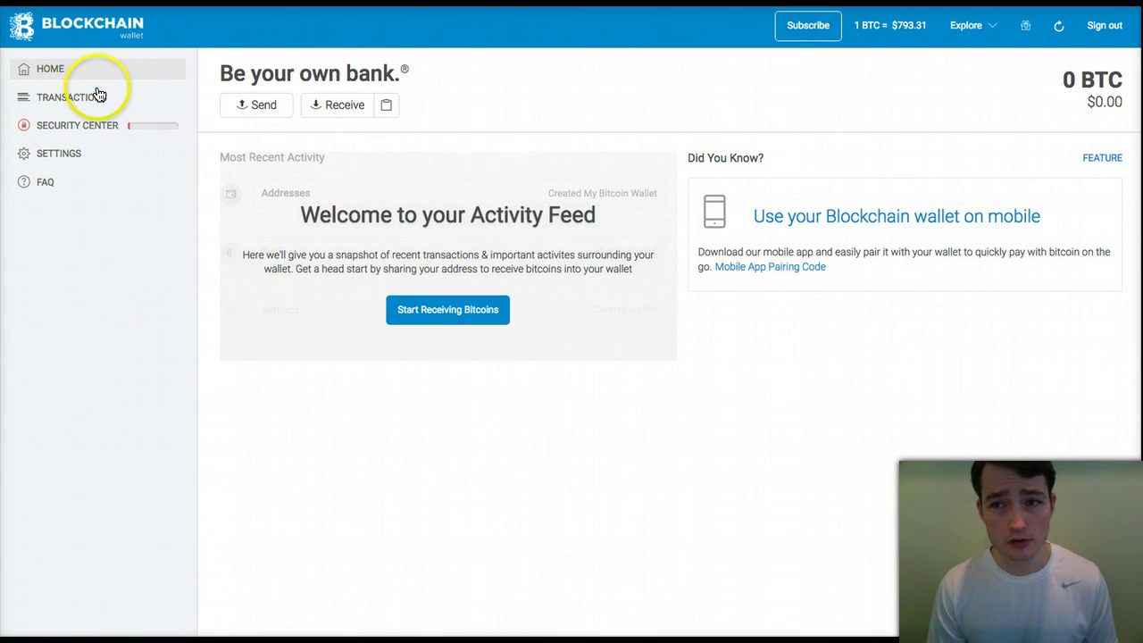
pyautogui.click(71, 105)
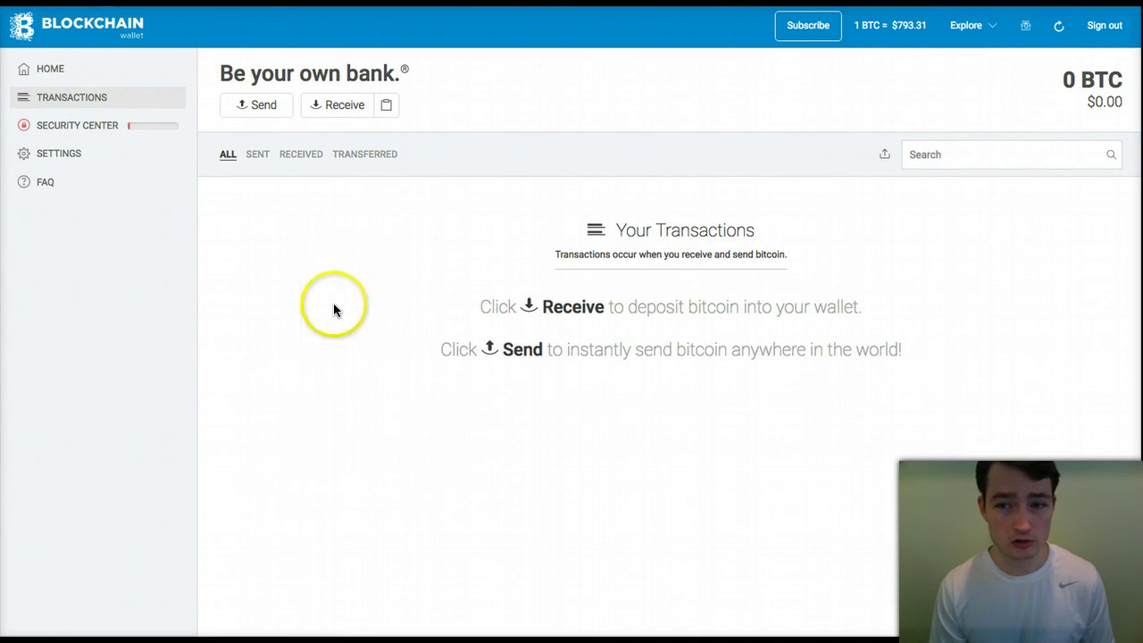
pyautogui.click(72, 77)
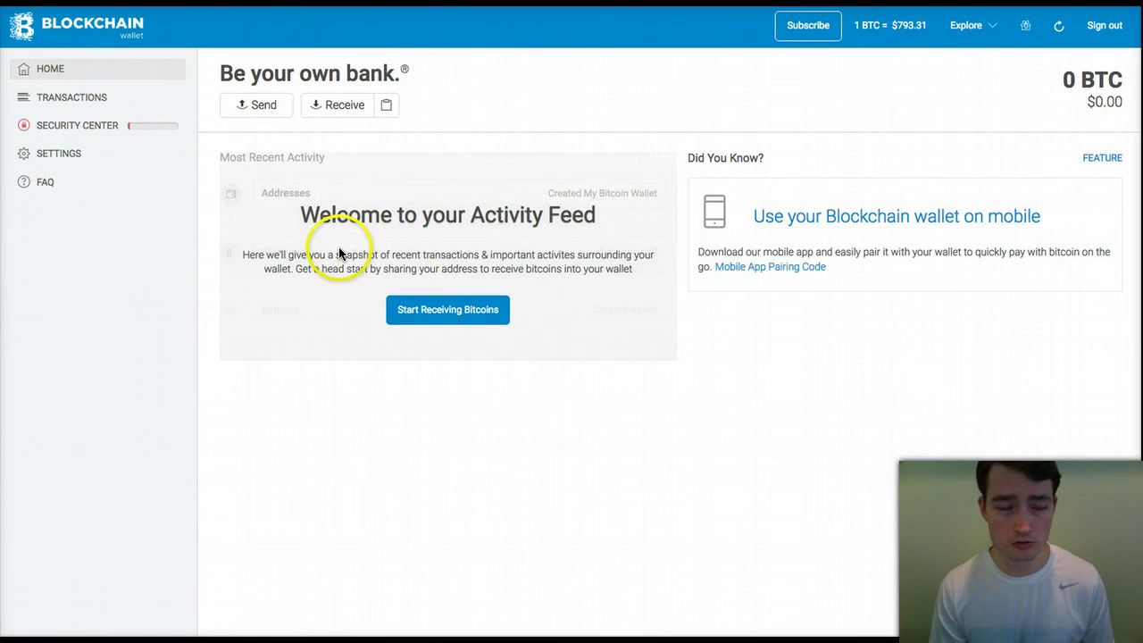
pyautogui.click(70, 130)
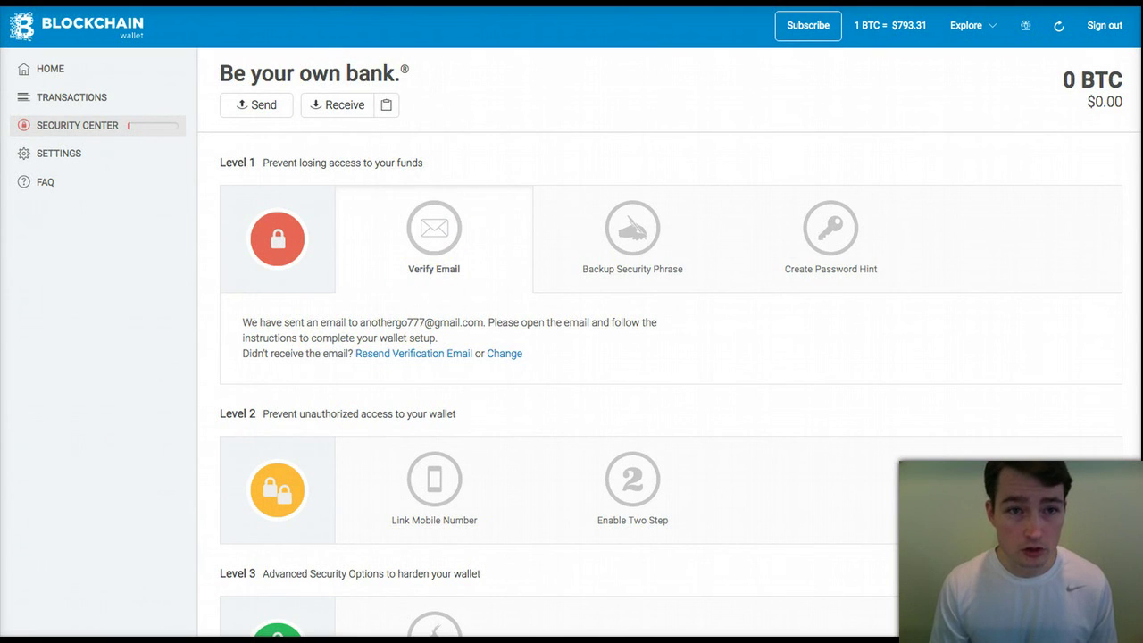
# Switch from the wallet tab to the Gmail inbox tab
pyautogui.hotkey('ctrl', 'Tab')
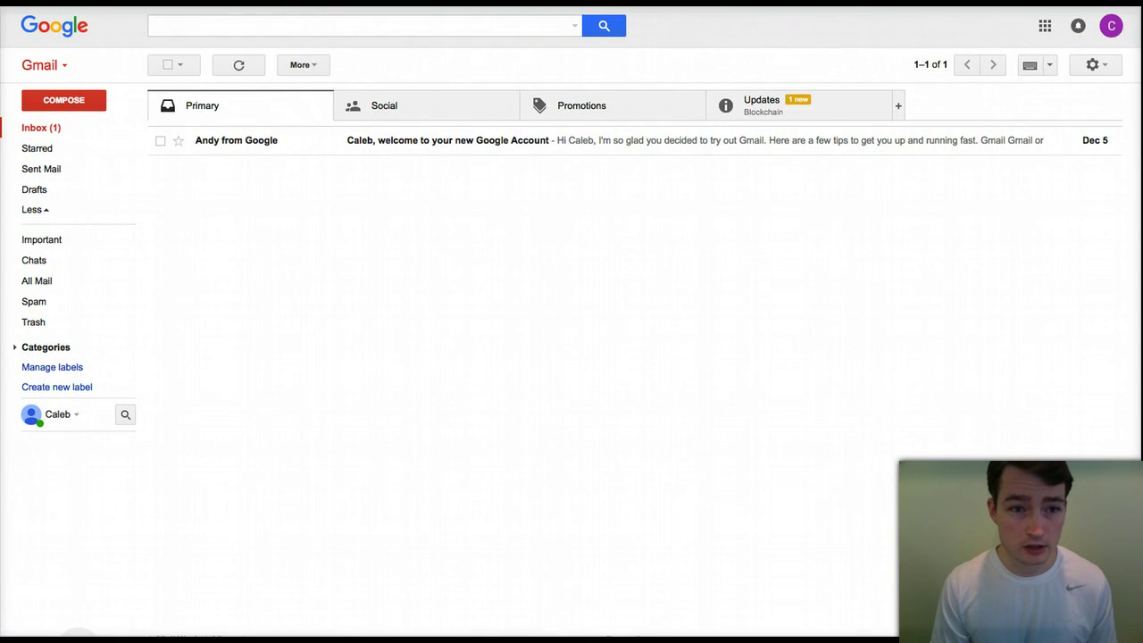
# Reload the inbox and open Blockchain's 'Welcome To My Wallet' email under the Updates category
pyautogui.click(55, 129)
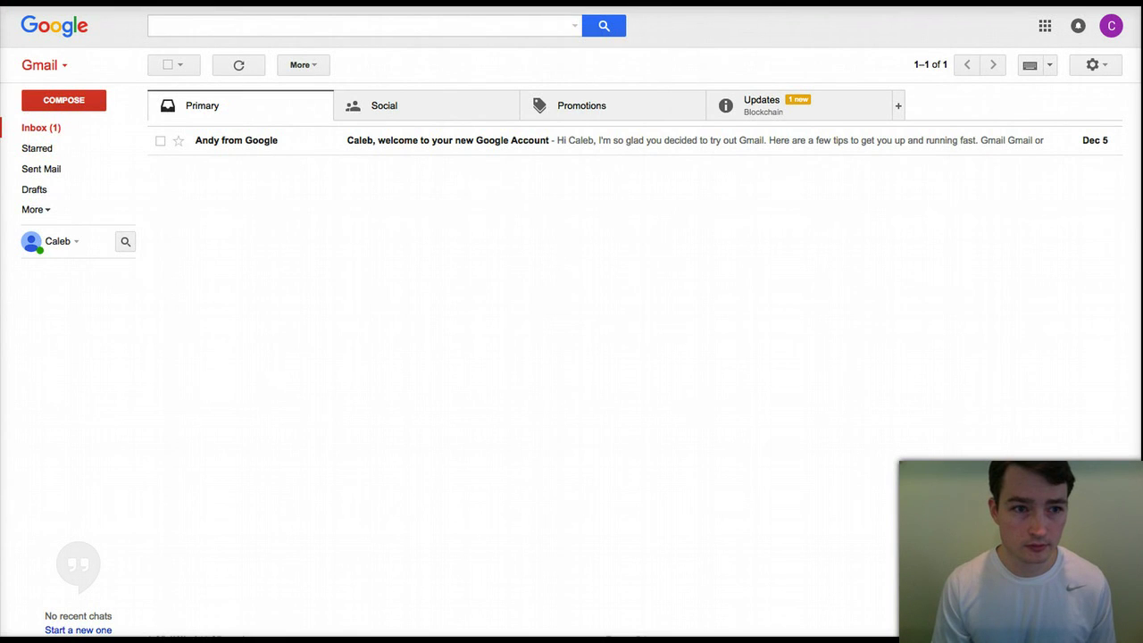
pyautogui.hotkey('ctrl', 'r')
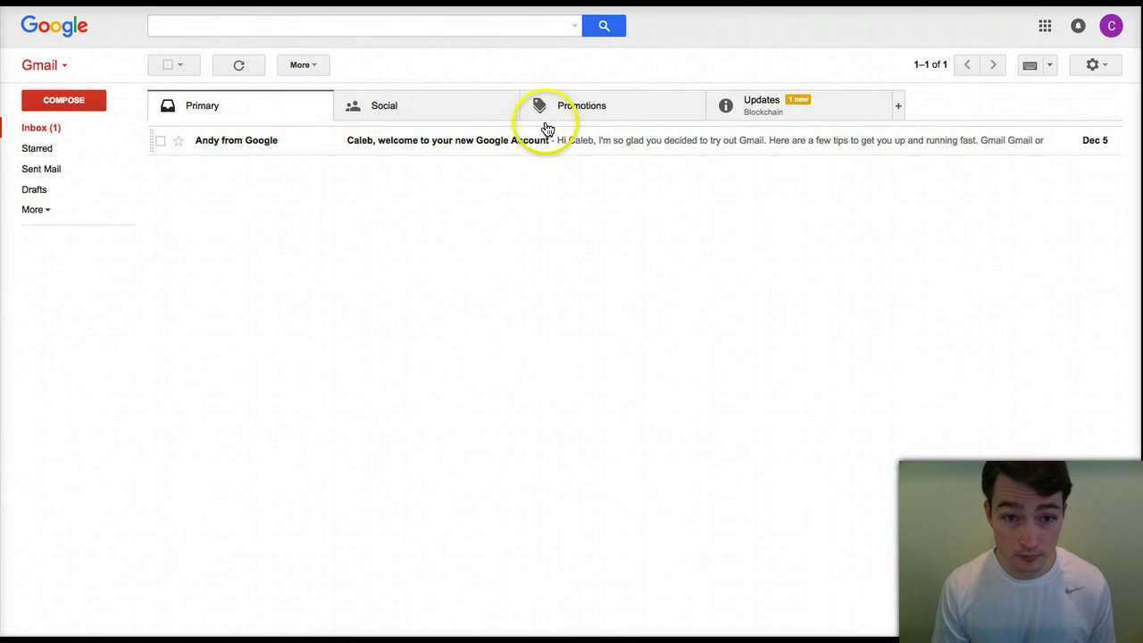
pyautogui.click(578, 113)
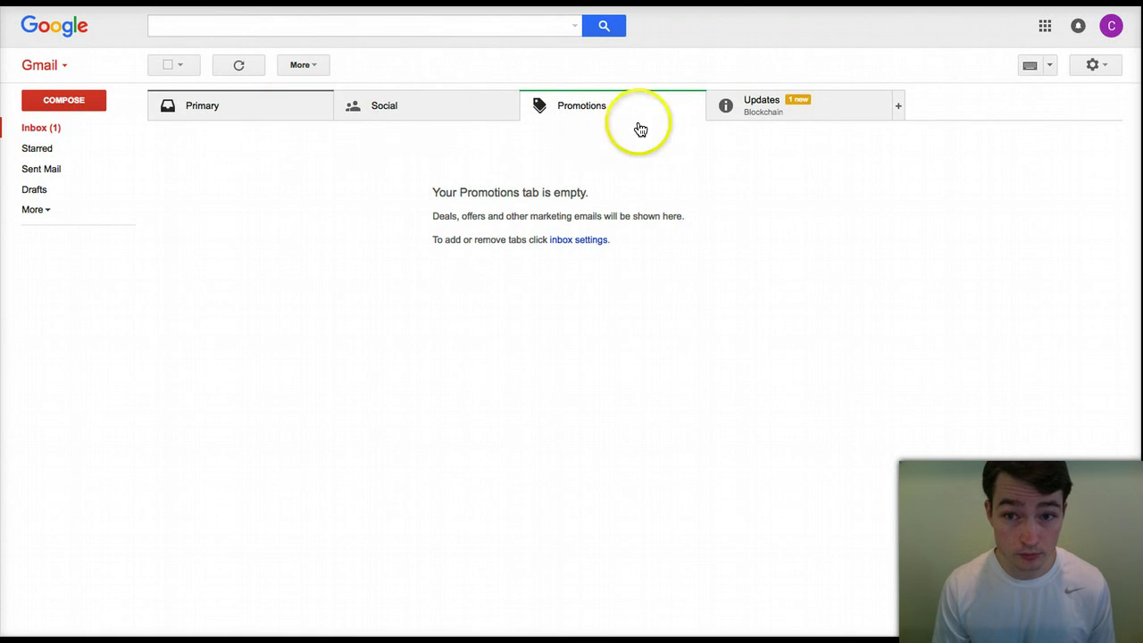
pyautogui.click(765, 108)
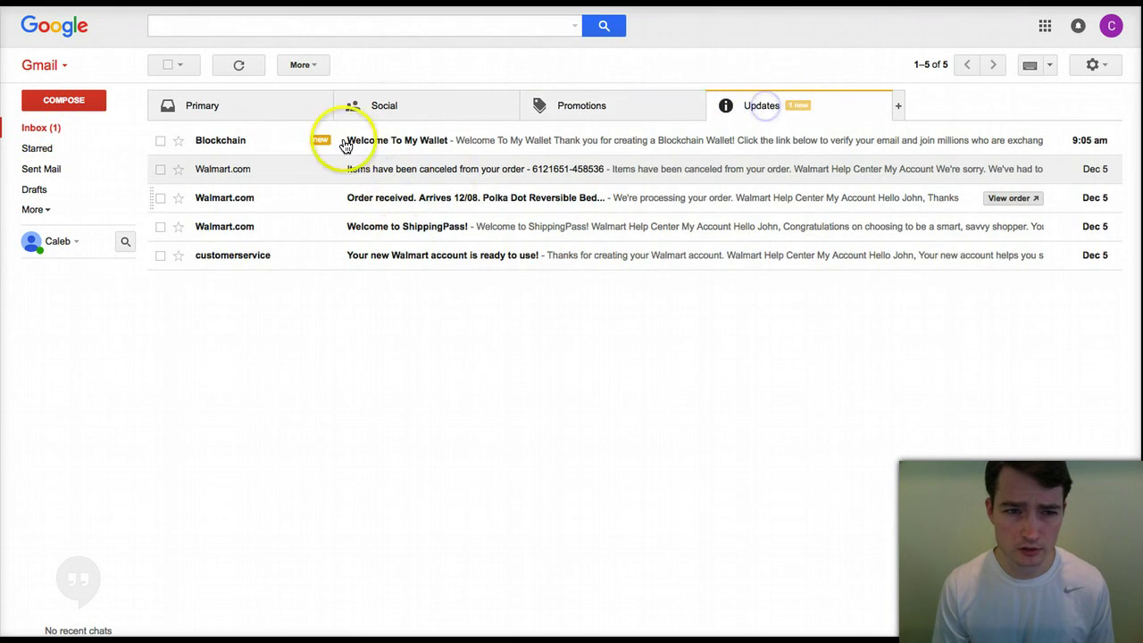
pyautogui.click(524, 145)
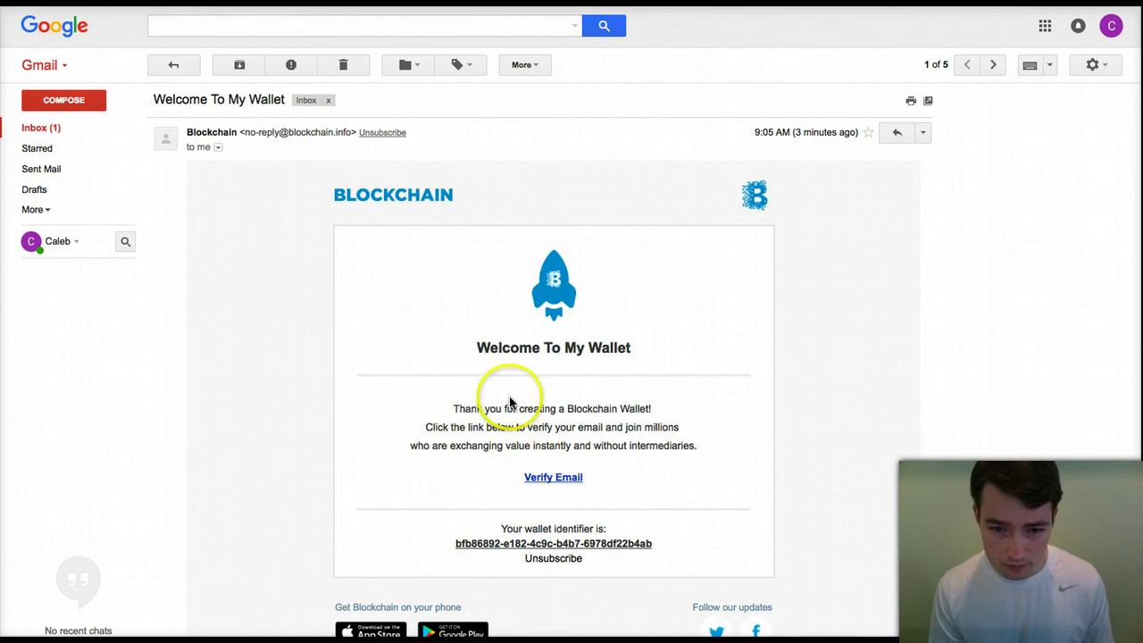
# Verify the e-mail via the Verify Email link, close Gmail, and sign back into the wallet
pyautogui.click(554, 482)
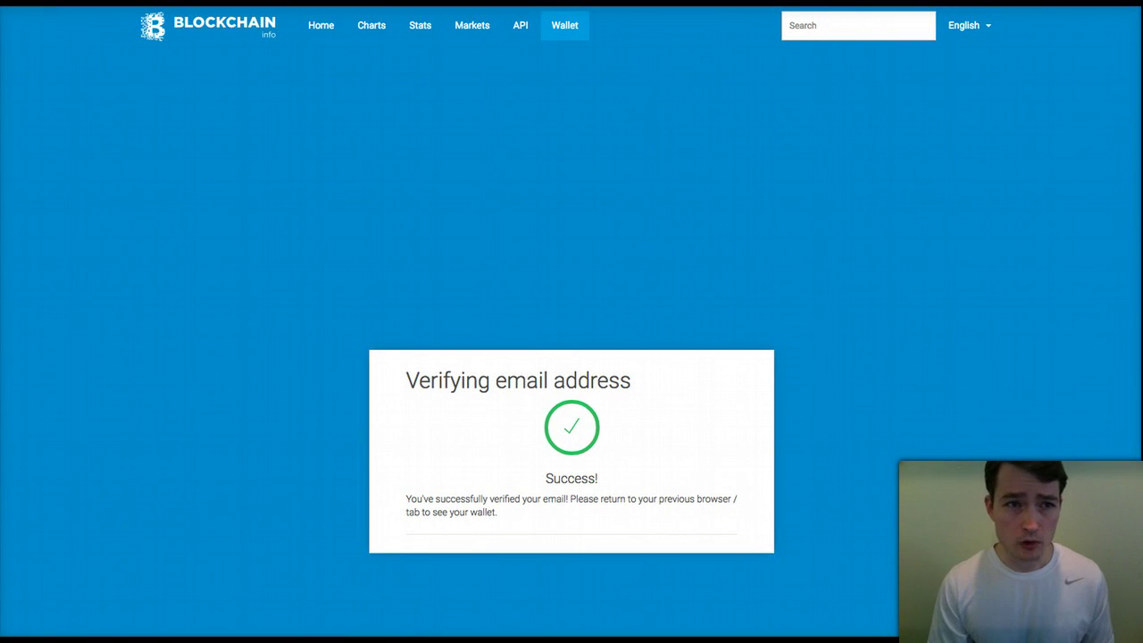
pyautogui.hotkey('ctrl', 'w')
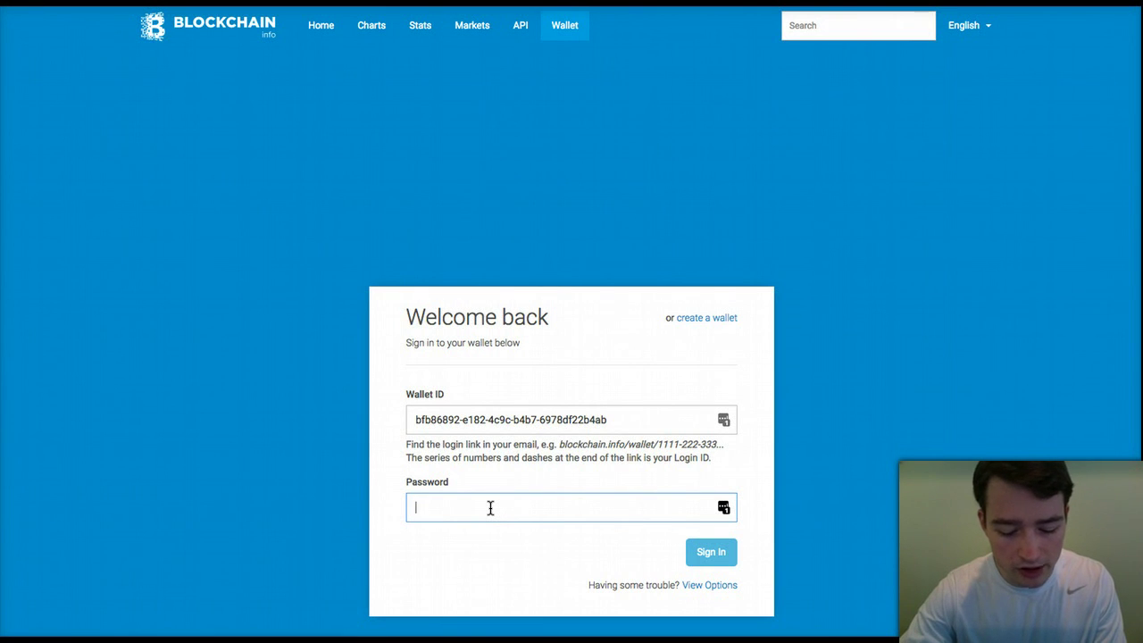
pyautogui.write('•')
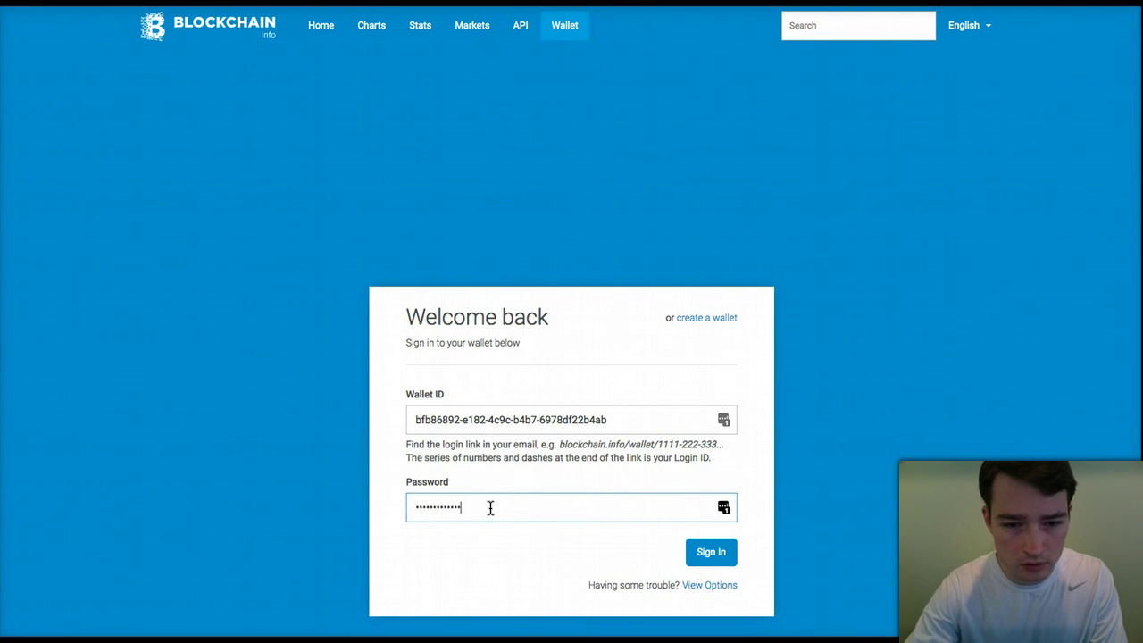
pyautogui.click(700, 554)
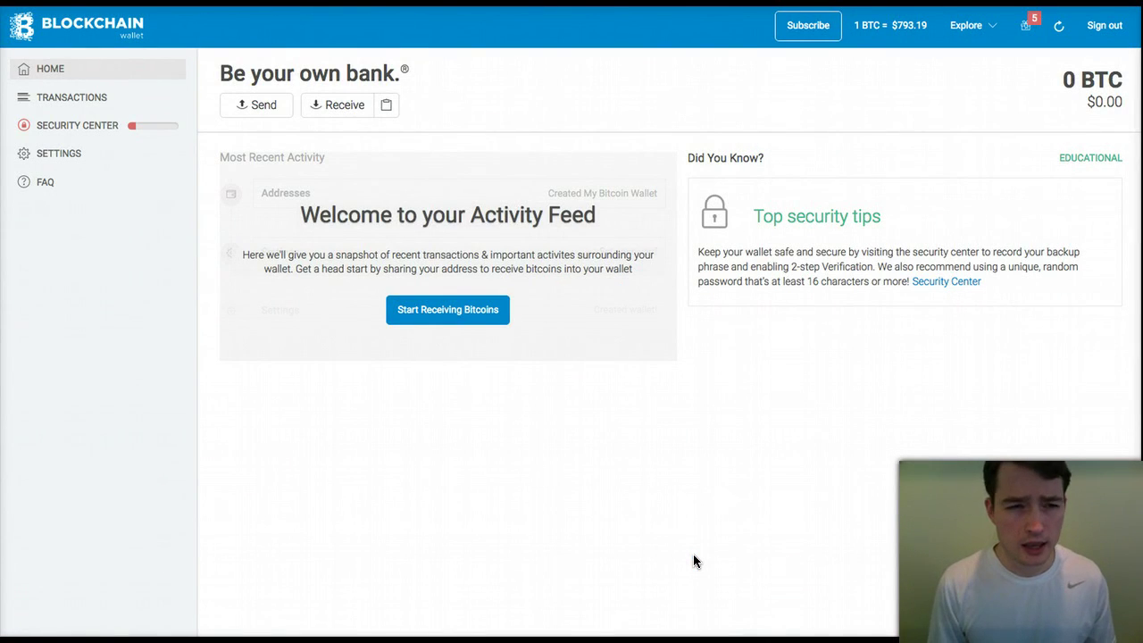
# Confirm Email Verified appears under Level 1 in the Security Center, then go to Settings
pyautogui.click(96, 134)
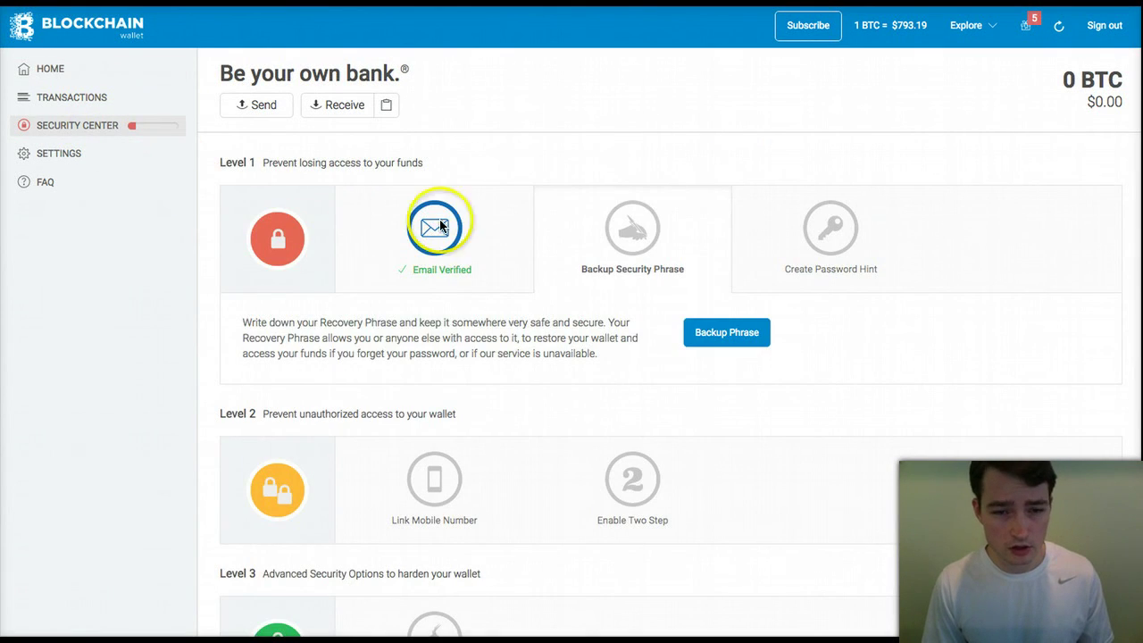
pyautogui.moveTo(456, 261)
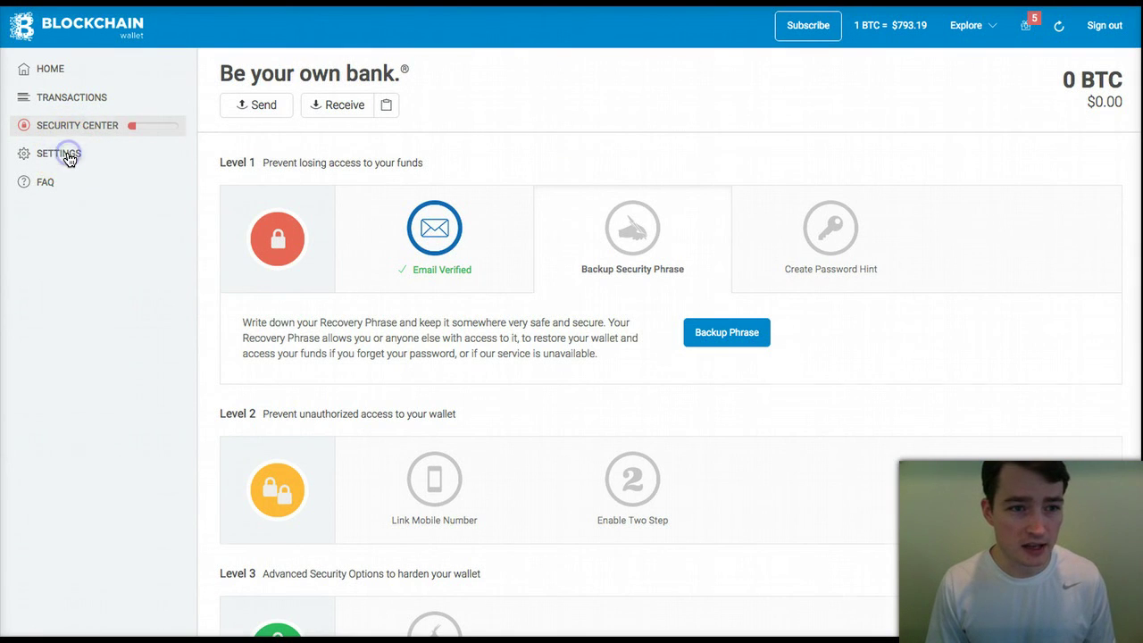
pyautogui.click(67, 155)
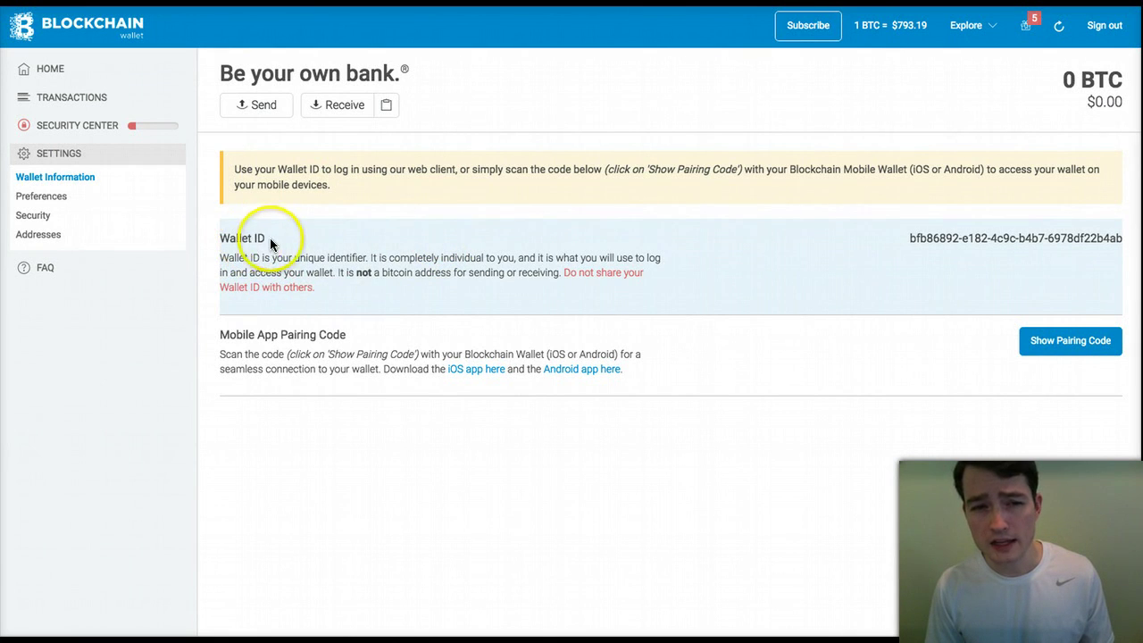
# Select the whole Wallet ID string on Wallet Information, then move to Preferences
pyautogui.tripleClick(945, 239)
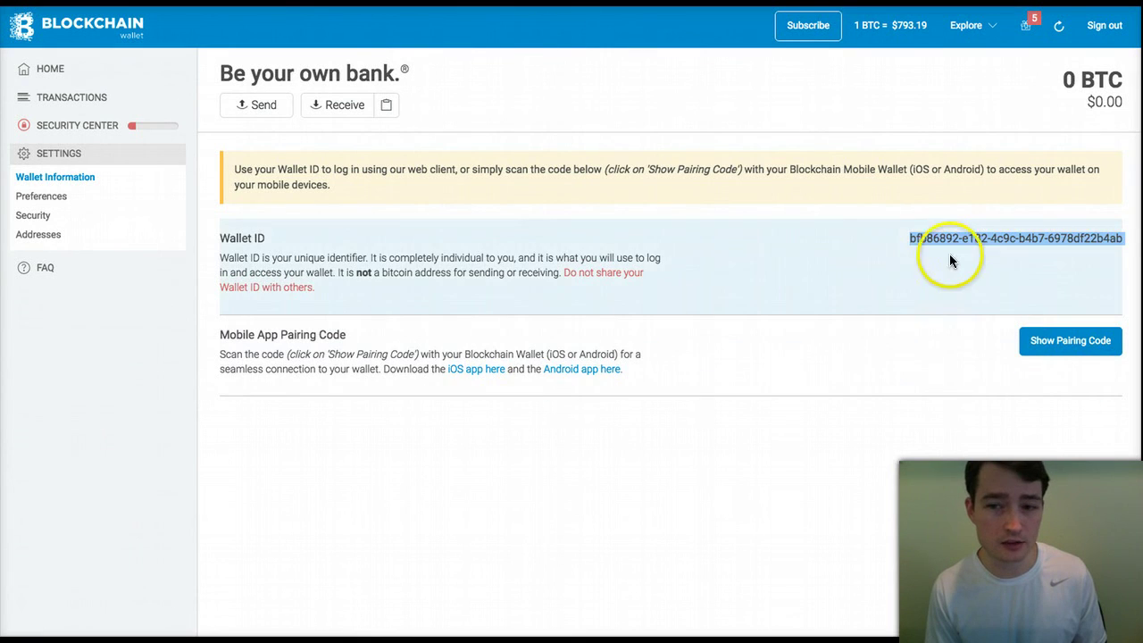
pyautogui.click(936, 240)
pyautogui.moveTo(914, 242); pyautogui.dragTo(1122, 243)
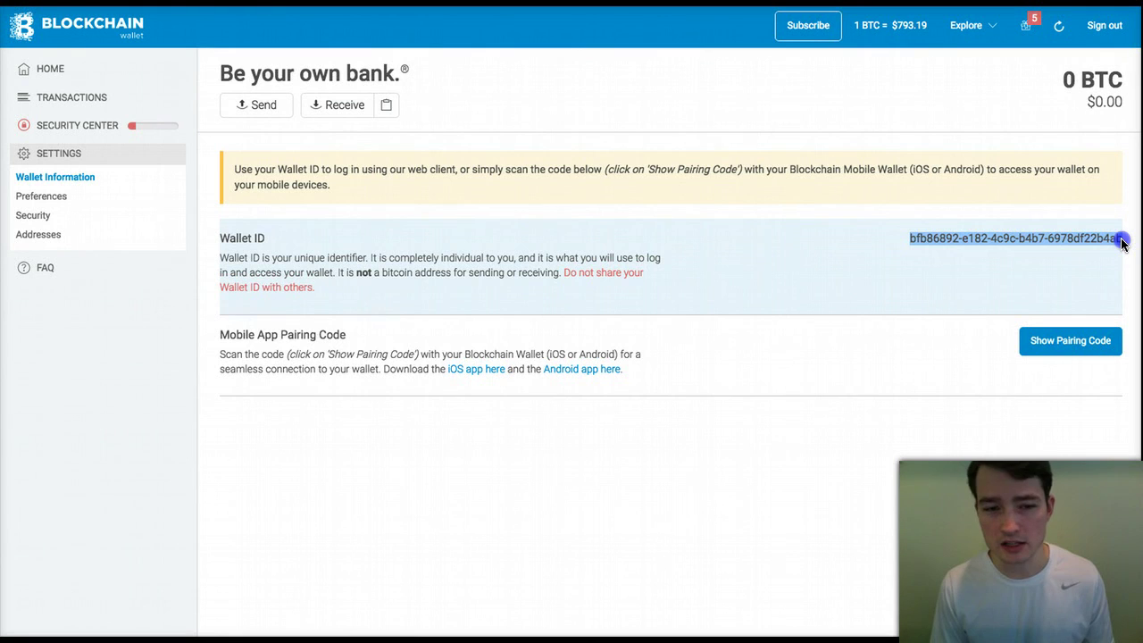
pyautogui.moveTo(1123, 243); pyautogui.dragTo(1122, 242)
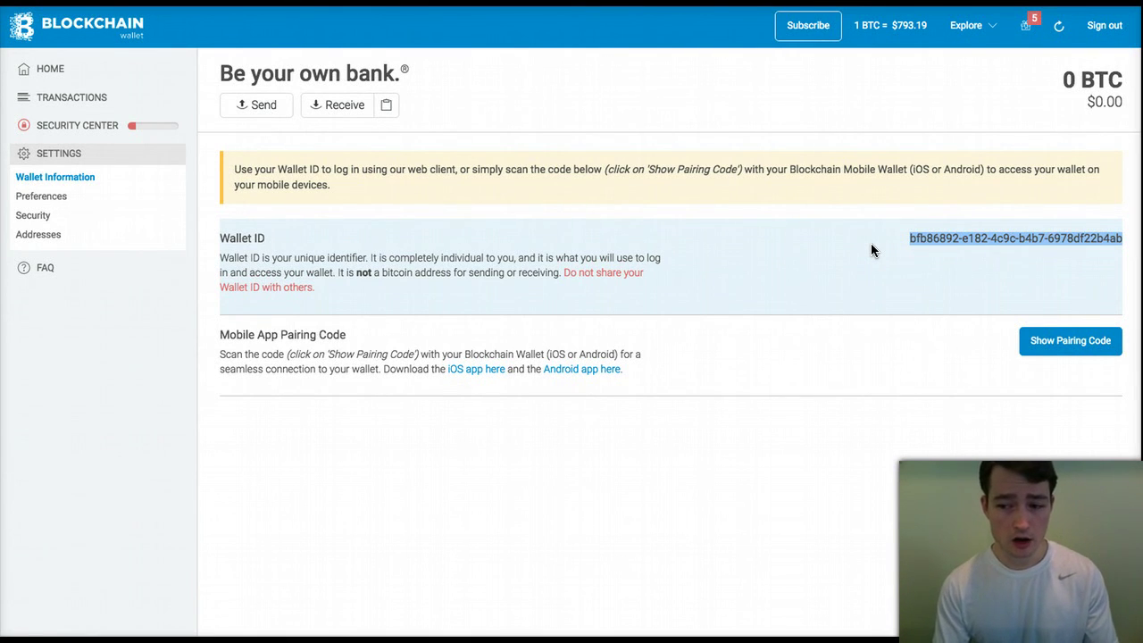
pyautogui.click(931, 242)
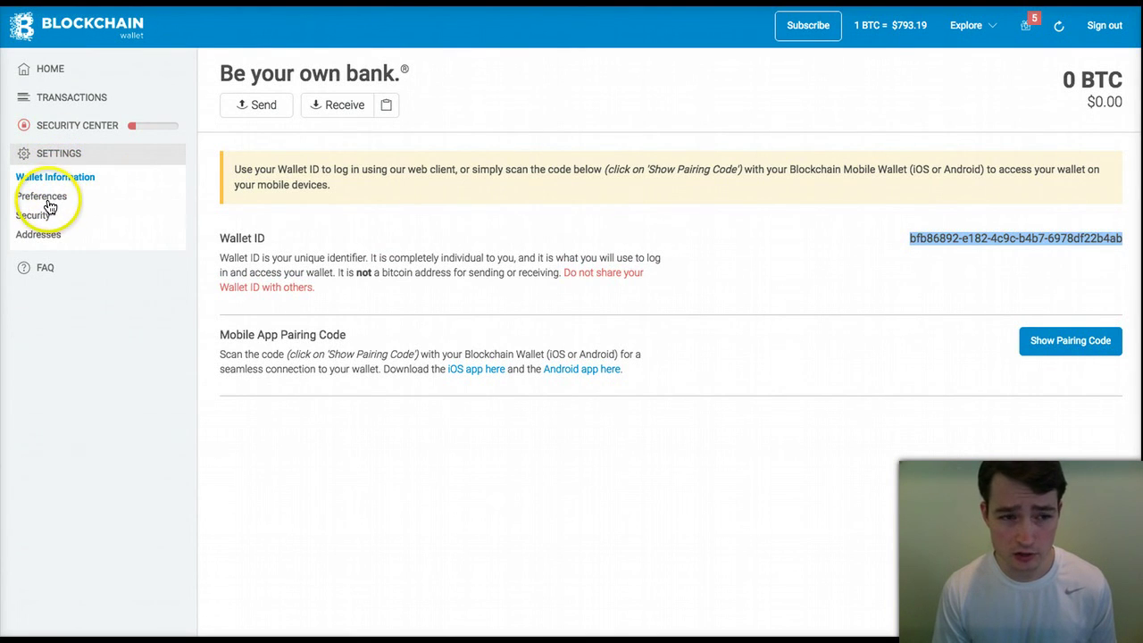
pyautogui.click(47, 200)
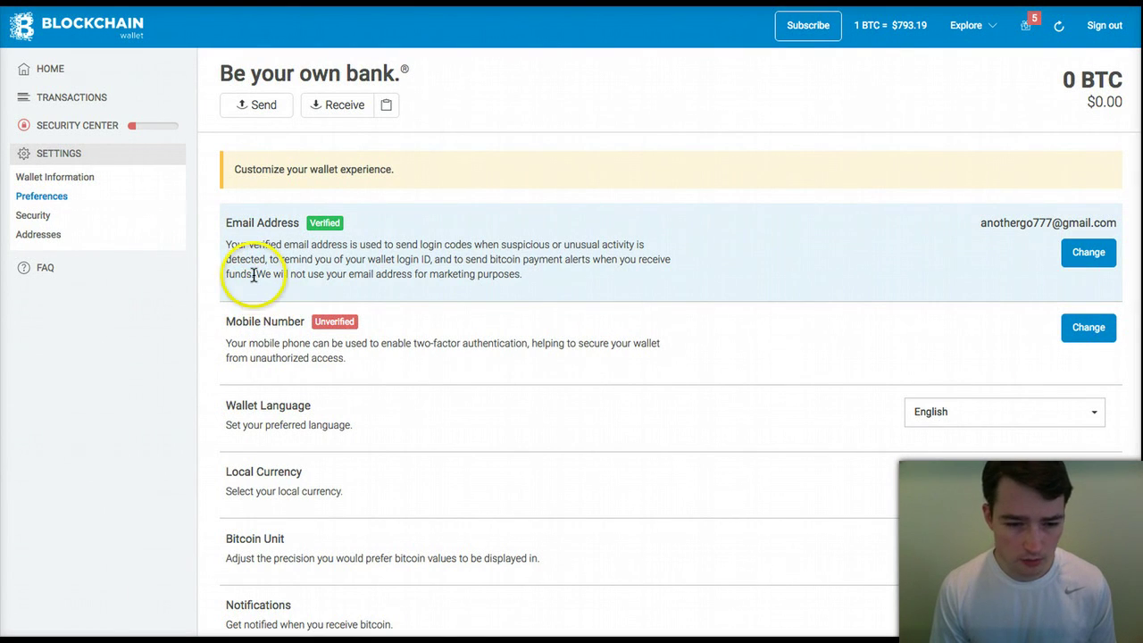
# Go to the Security settings page showing recovery phrase and wallet password status
pyautogui.click(36, 217)
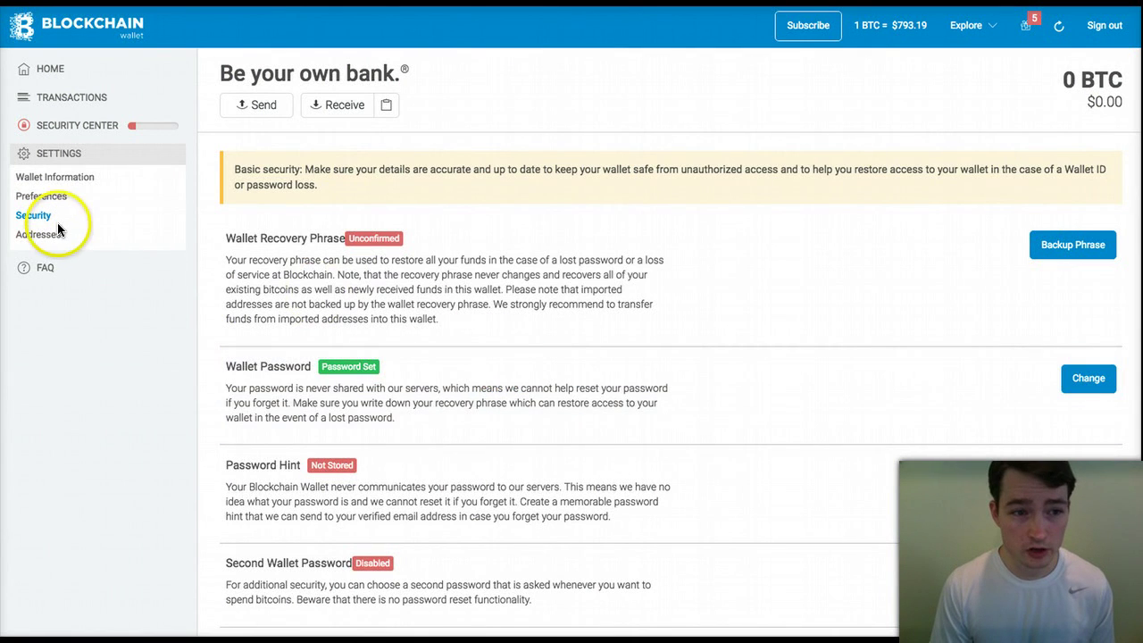
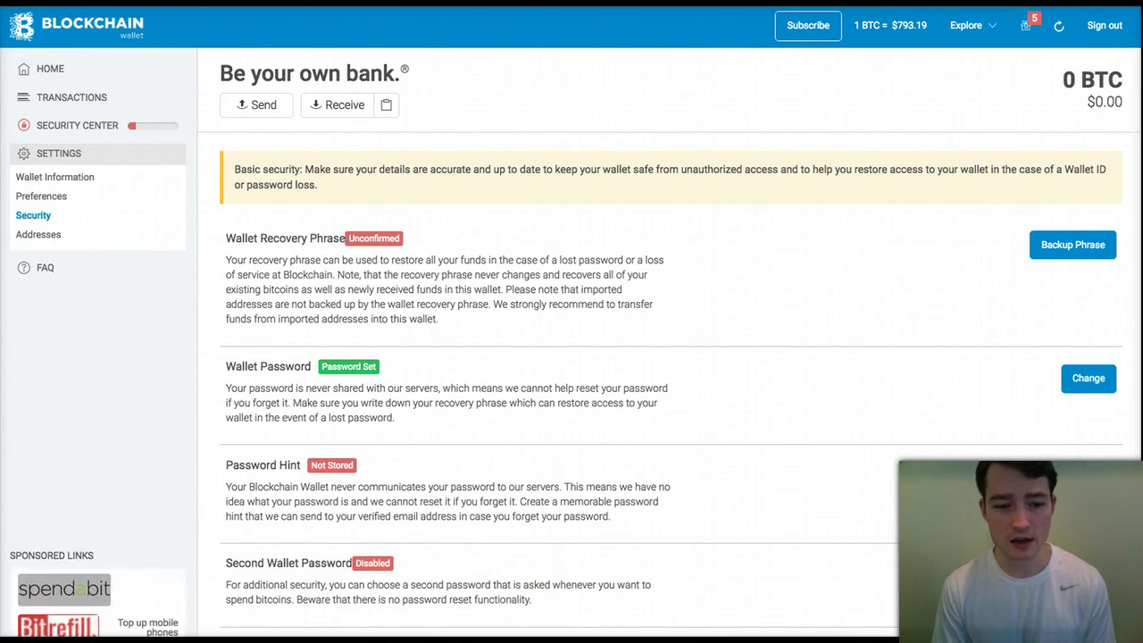
pyautogui.scroll(-3, 406, 542)
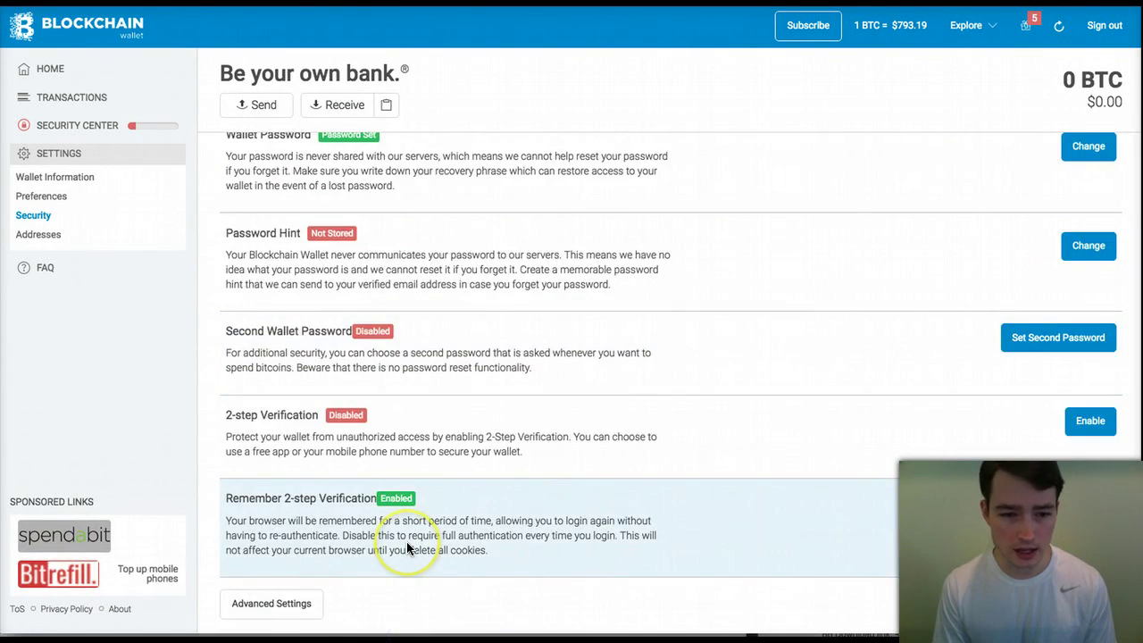
pyautogui.scroll(-1, 407, 541)
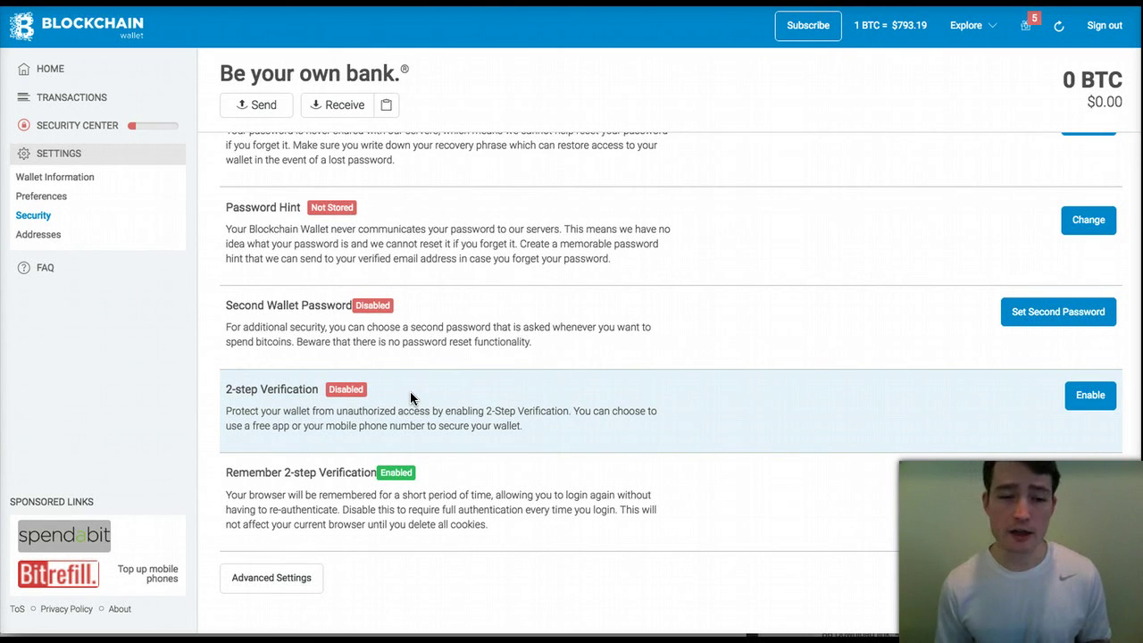
pyautogui.scroll(3, 360, 374)
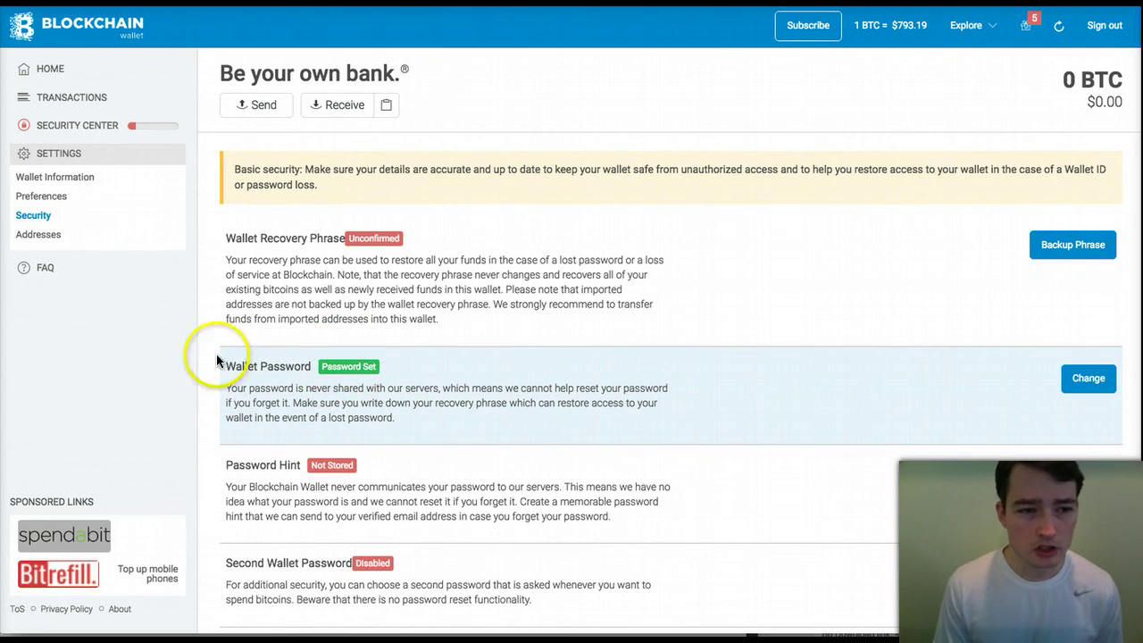
# Scroll through the FAQ page, return to the home dashboard, then open the Wallet Information settings
pyautogui.click(47, 273)
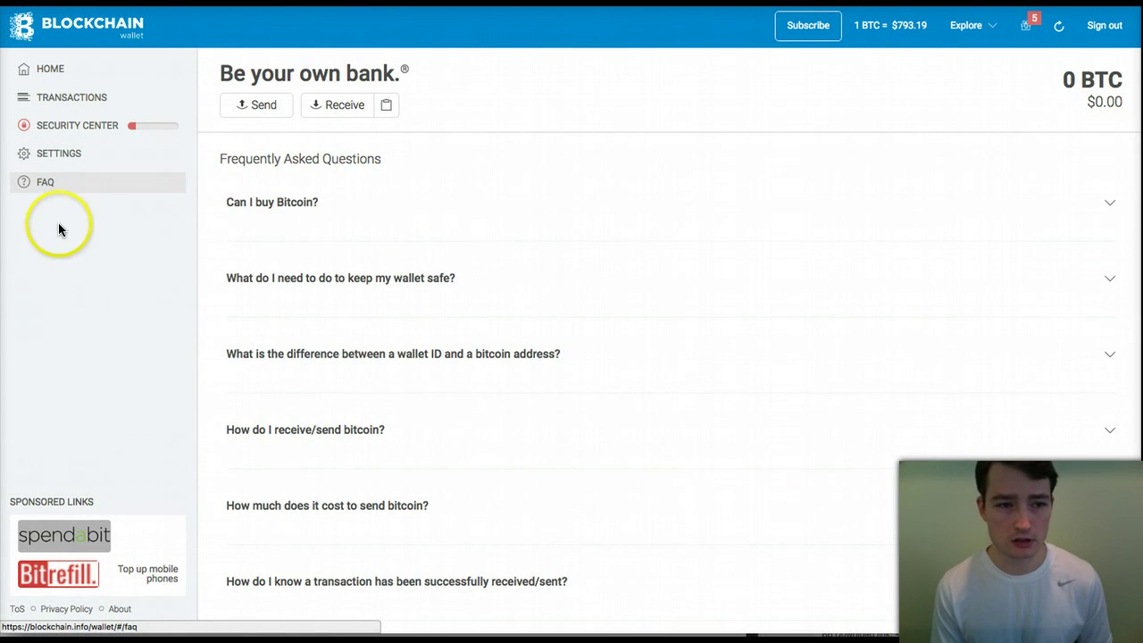
pyautogui.scroll(-3, 253, 294)
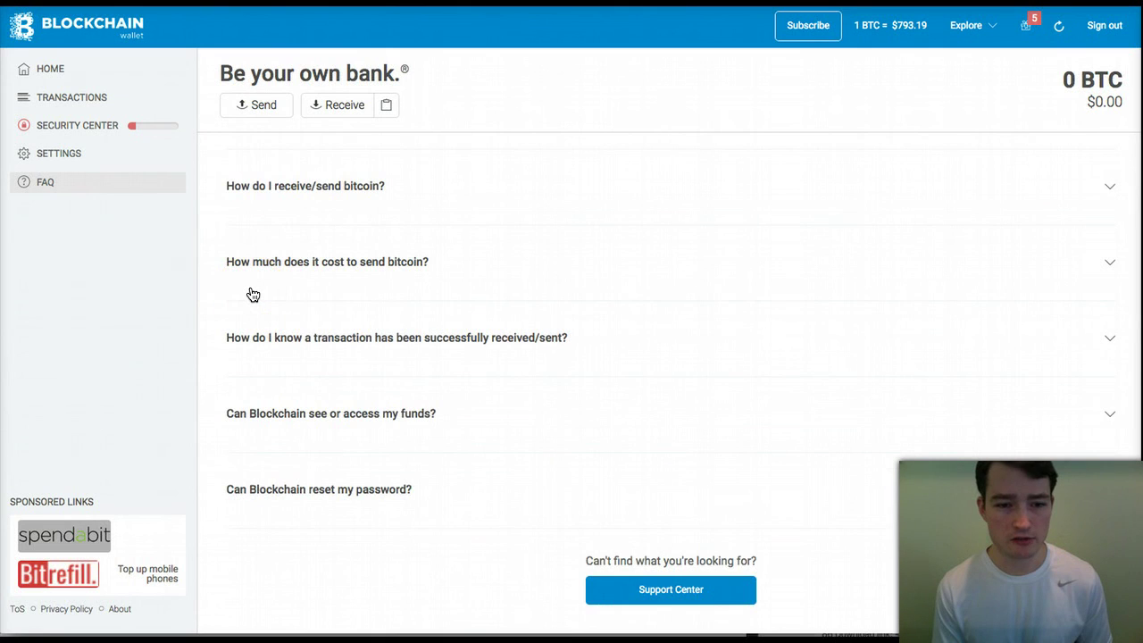
pyautogui.scroll(3, 253, 294)
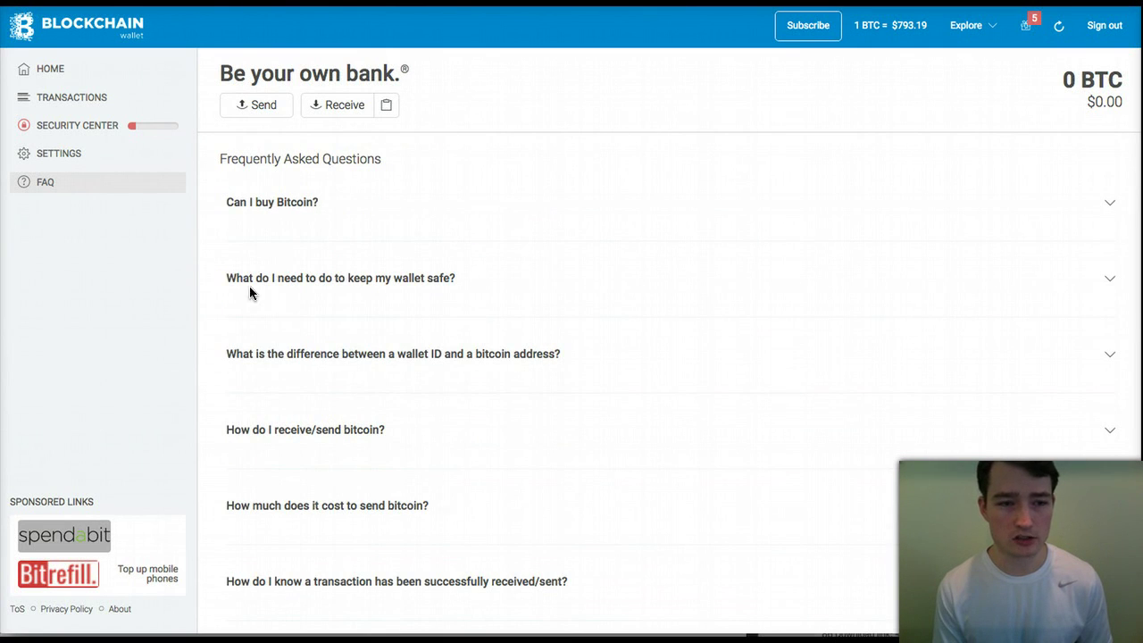
pyautogui.click(54, 73)
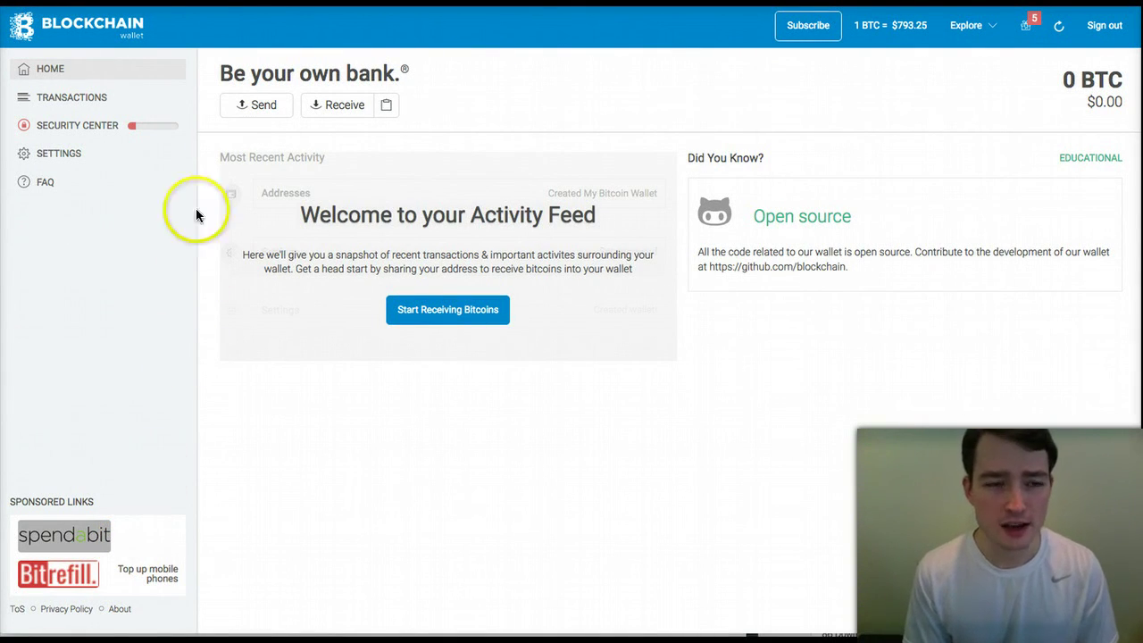
pyautogui.click(56, 157)
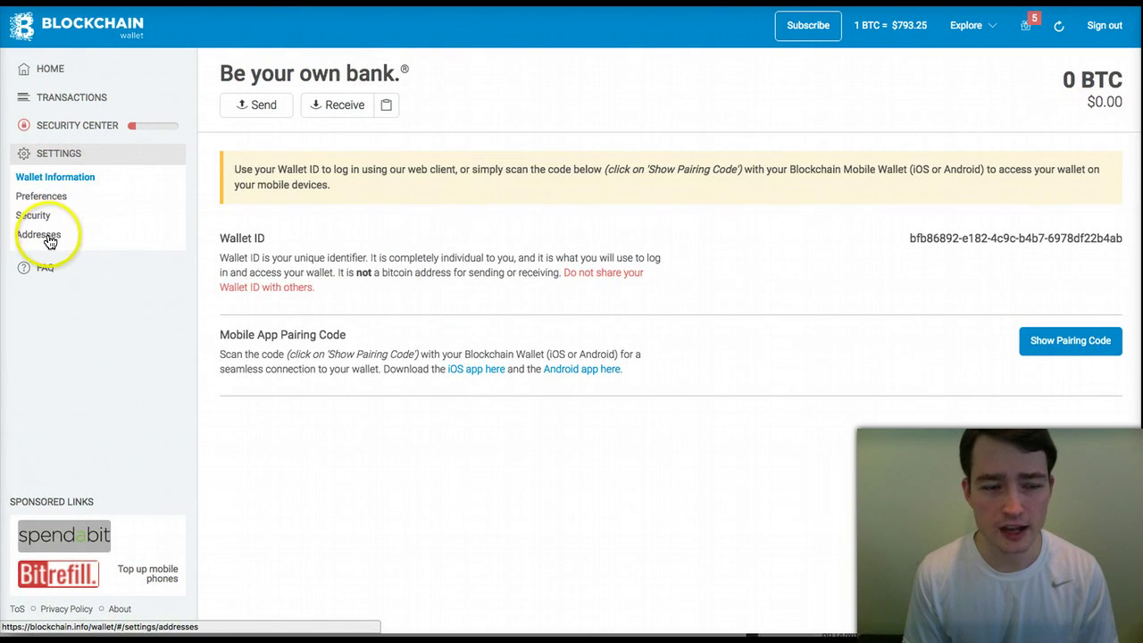
# Open the Addresses settings page listing My Bitcoin Wallet
pyautogui.click(44, 242)
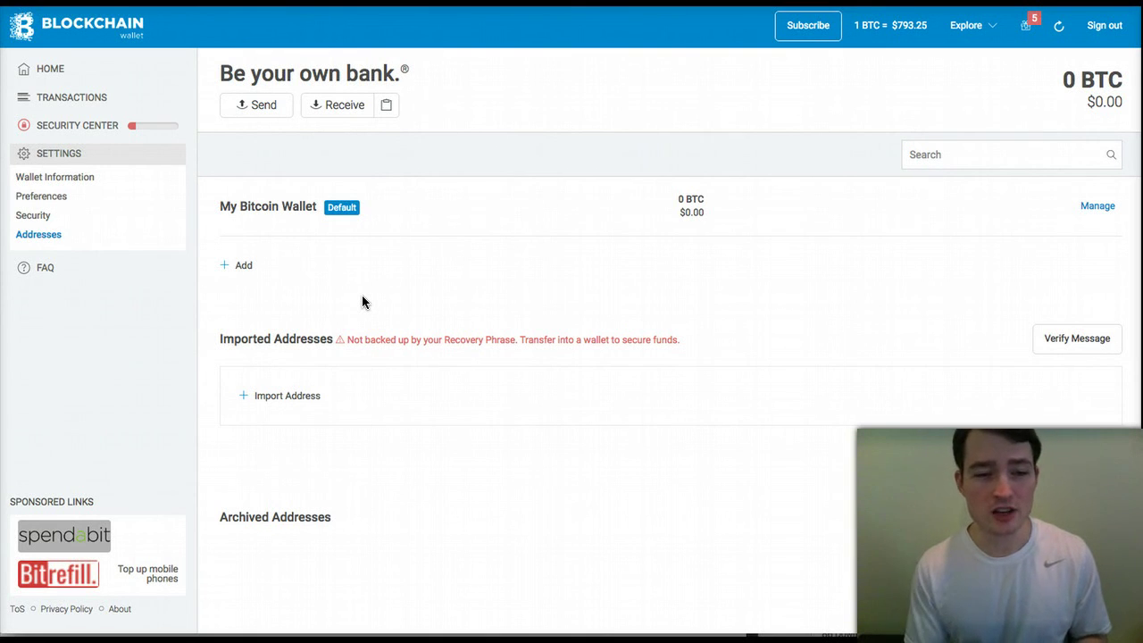
# Add a new wallet named 'Bob's Bitcoin'
pyautogui.click(243, 272)
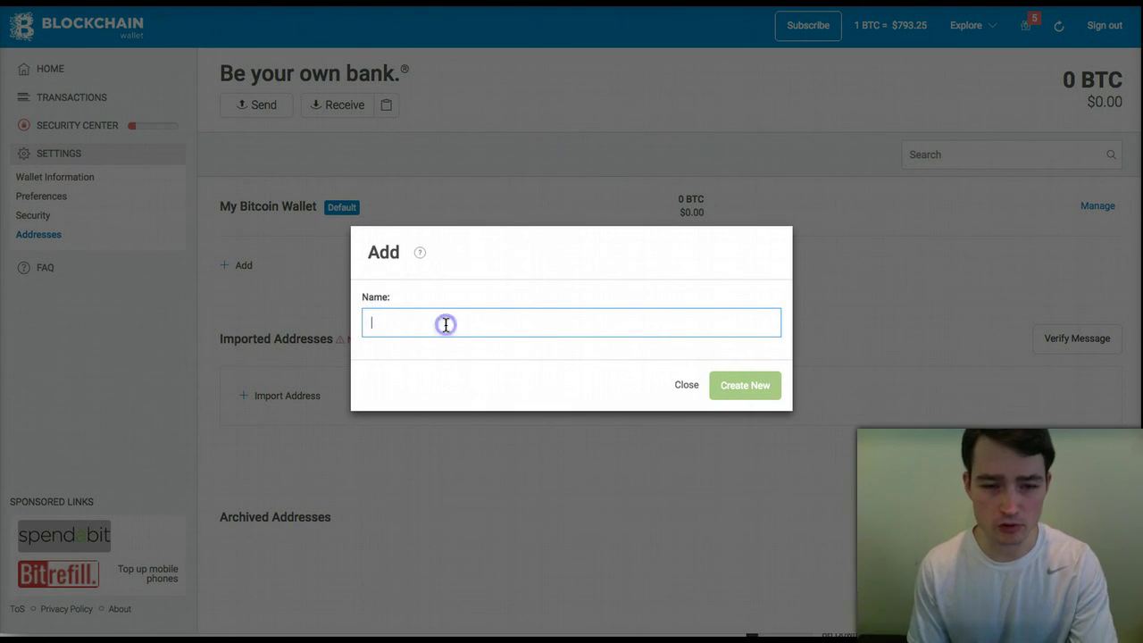
pyautogui.write("Bob's Bi")
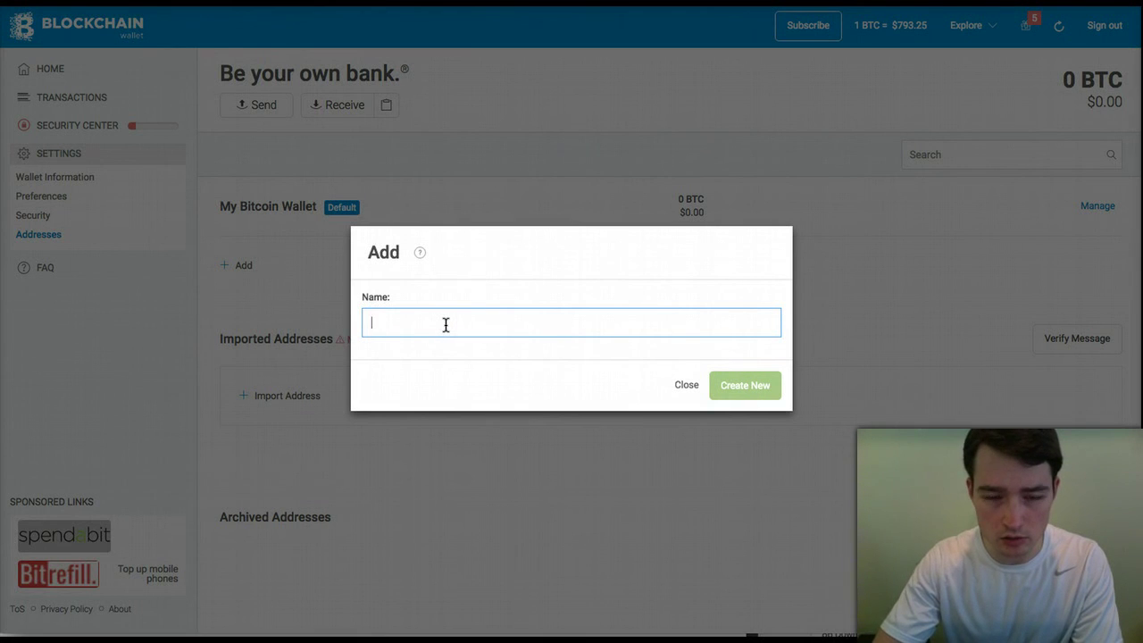
pyautogui.write('tcoin')
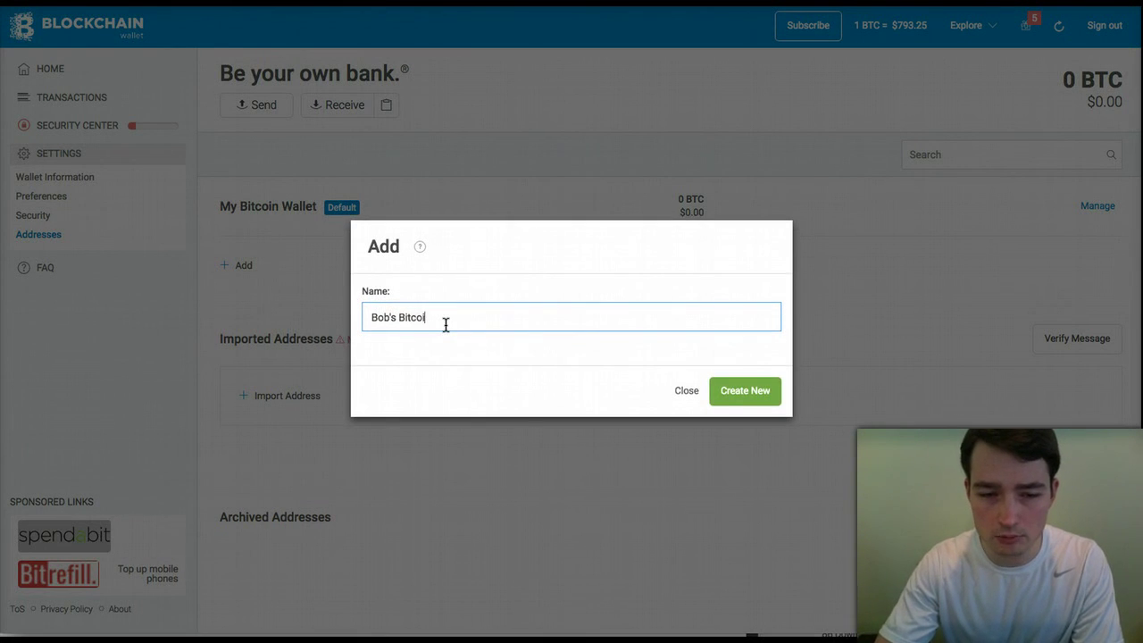
pyautogui.click(741, 399)
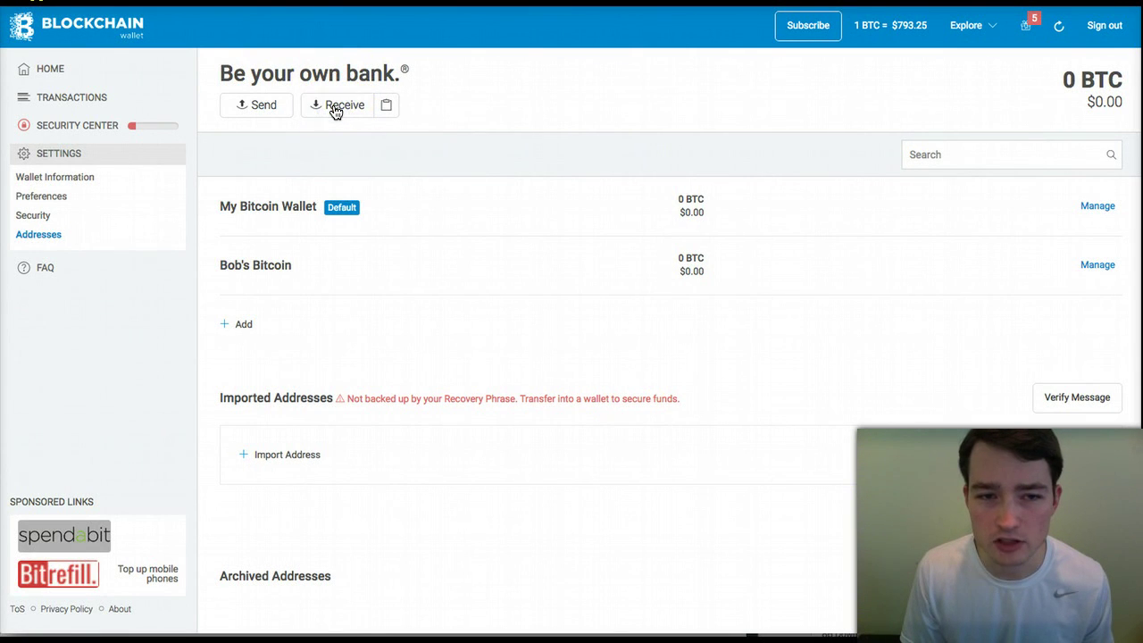
# Show a receive address for Bob's Bitcoin and select it for copying
pyautogui.click(334, 107)
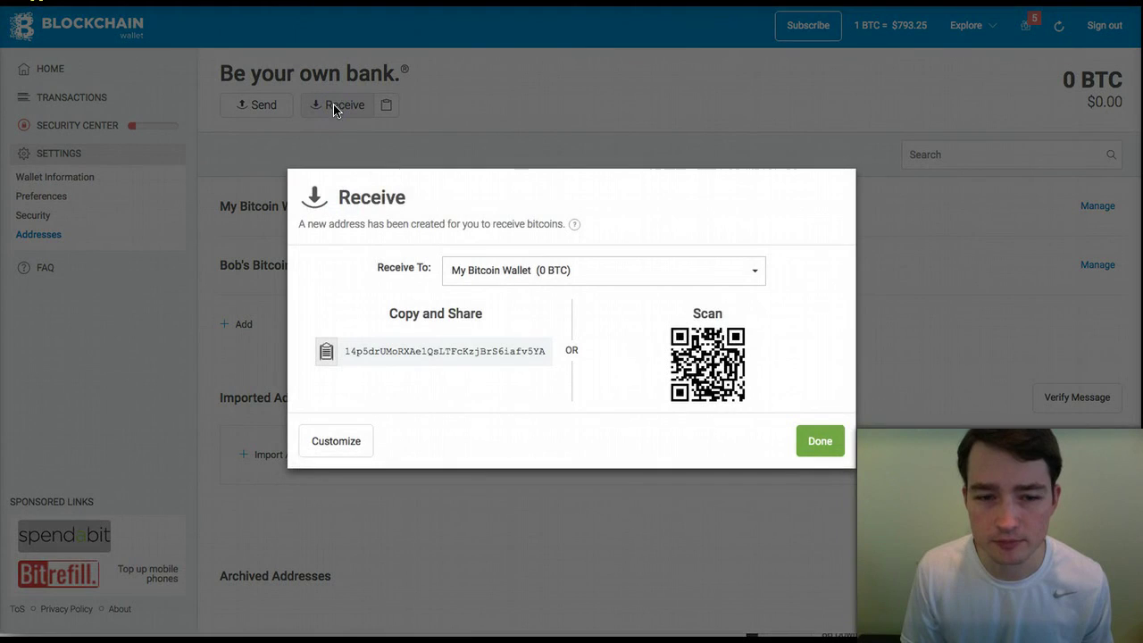
pyautogui.click(579, 277)
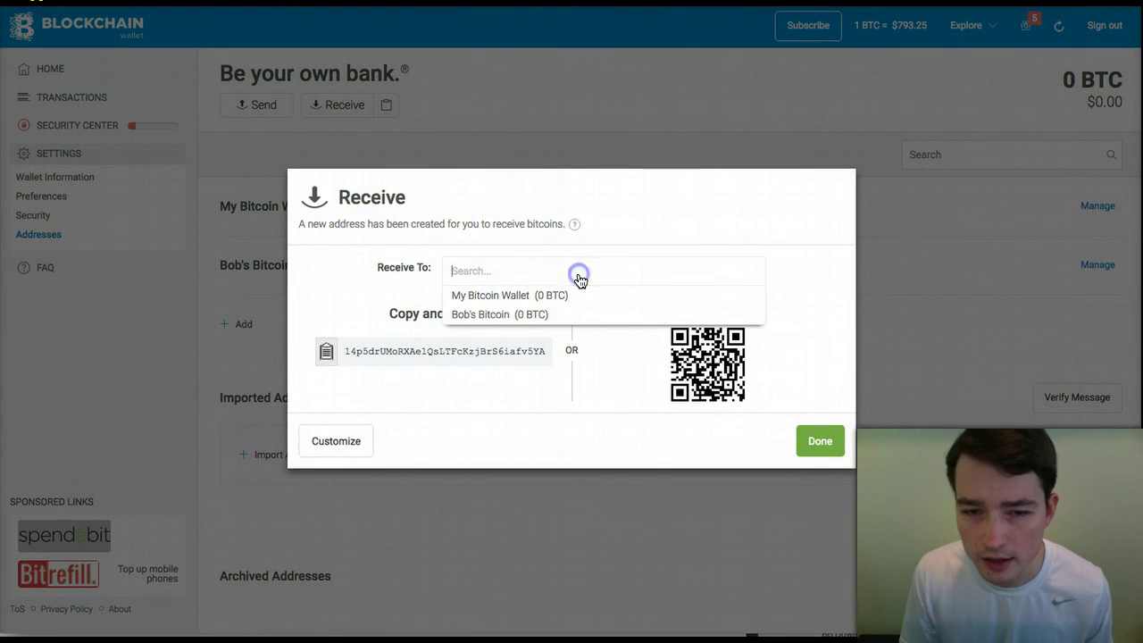
pyautogui.click(489, 314)
pyautogui.click(442, 351)
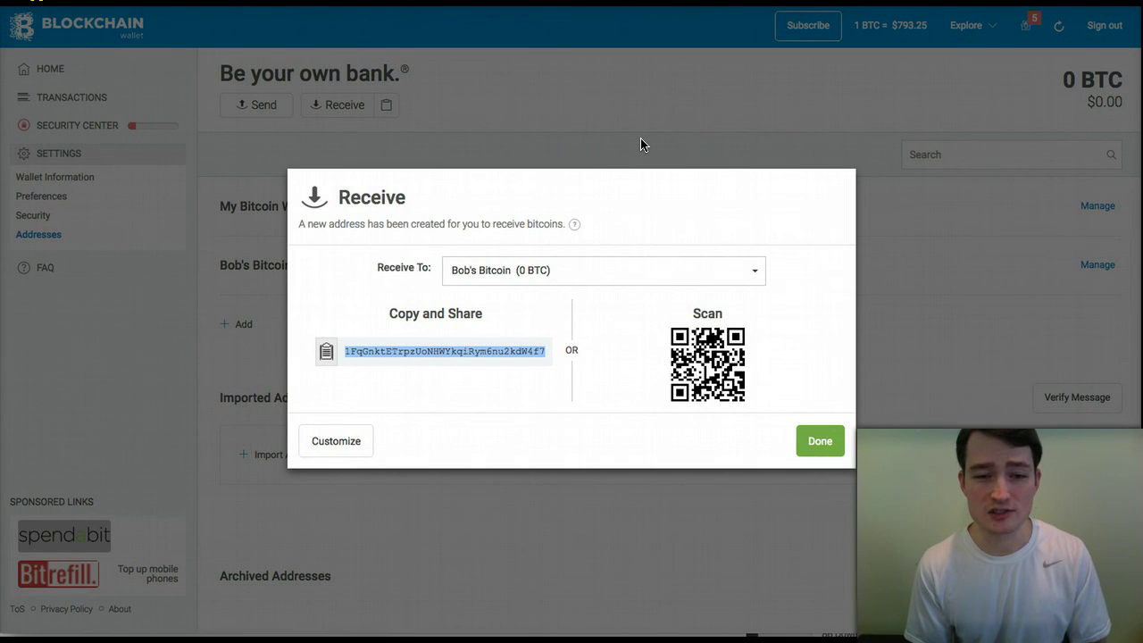
# Close the receive window and return to the home activity feed
pyautogui.click(899, 187)
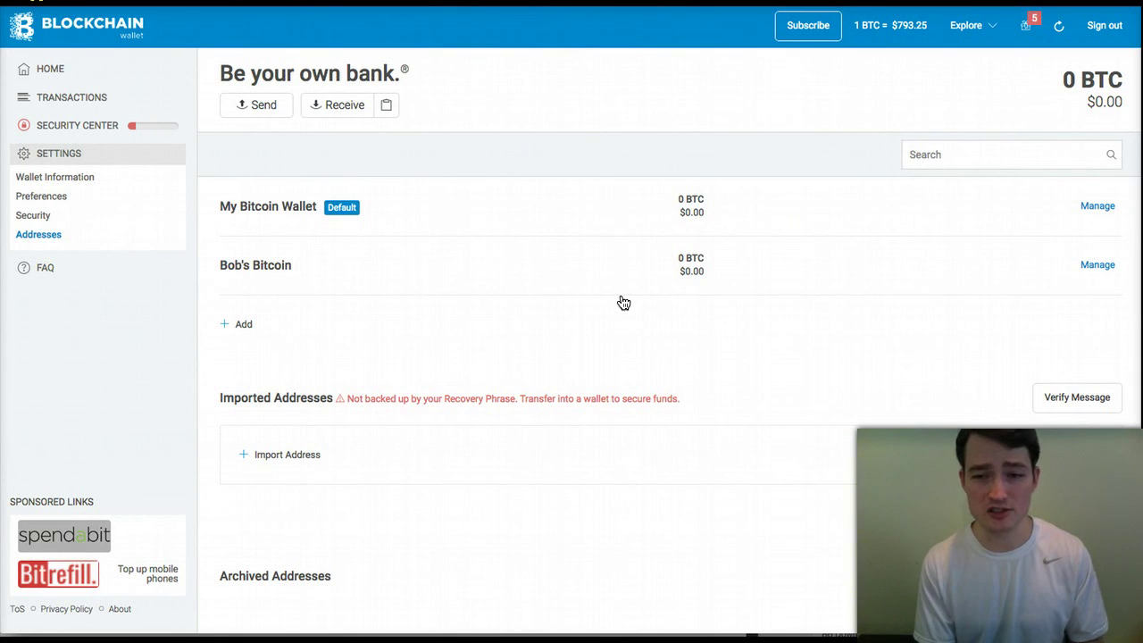
pyautogui.click(44, 267)
pyautogui.click(51, 69)
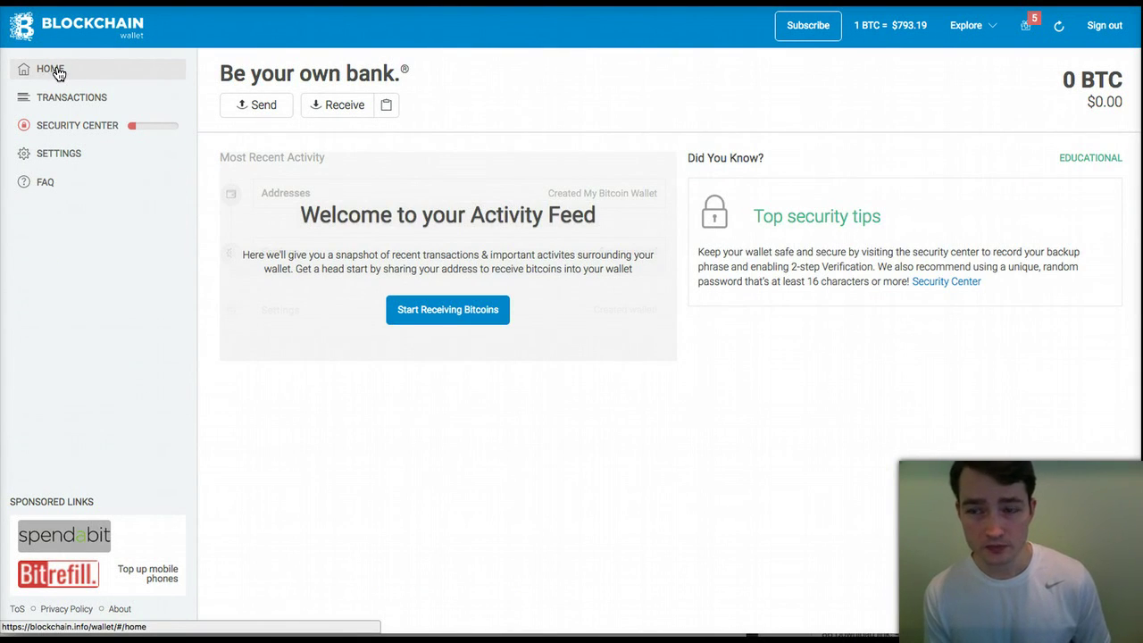